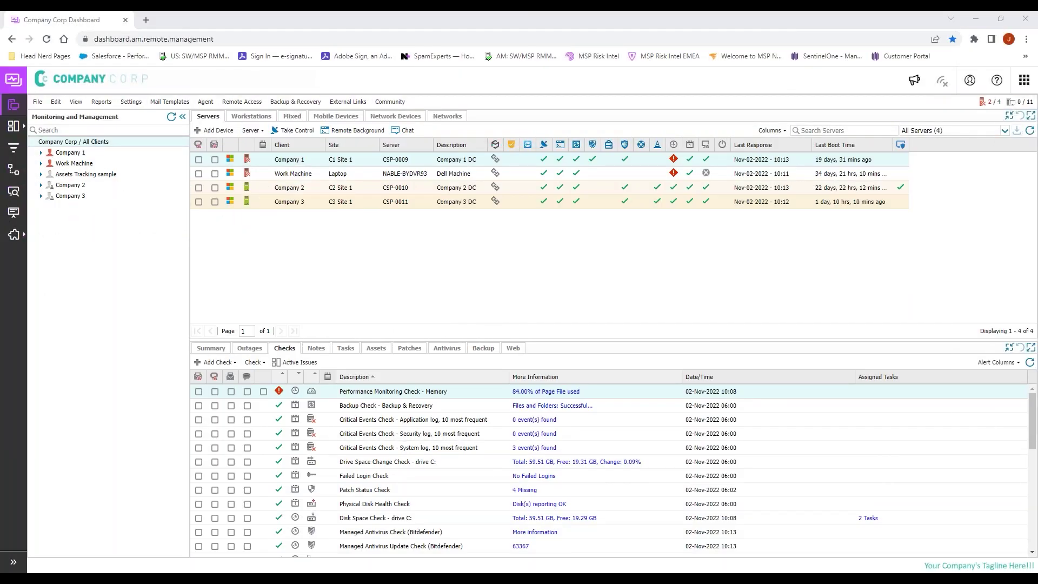
Step: Open the Endpoint Detection & Response integration from the Integrations sidebar menu
{"action": "mouse_move", "coordinate": [14, 234]}
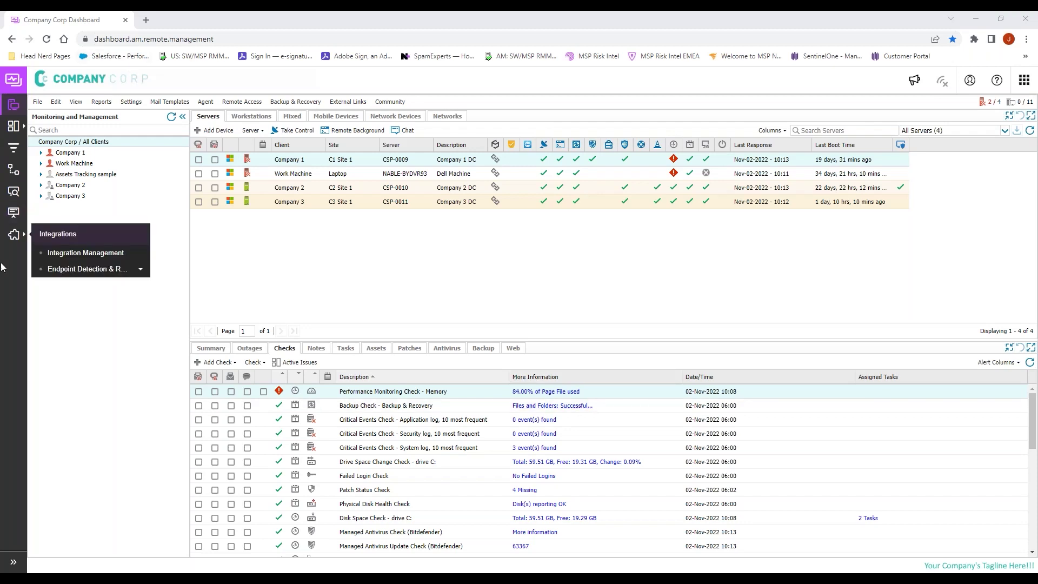
{"action": "left_click", "coordinate": [62, 270]}
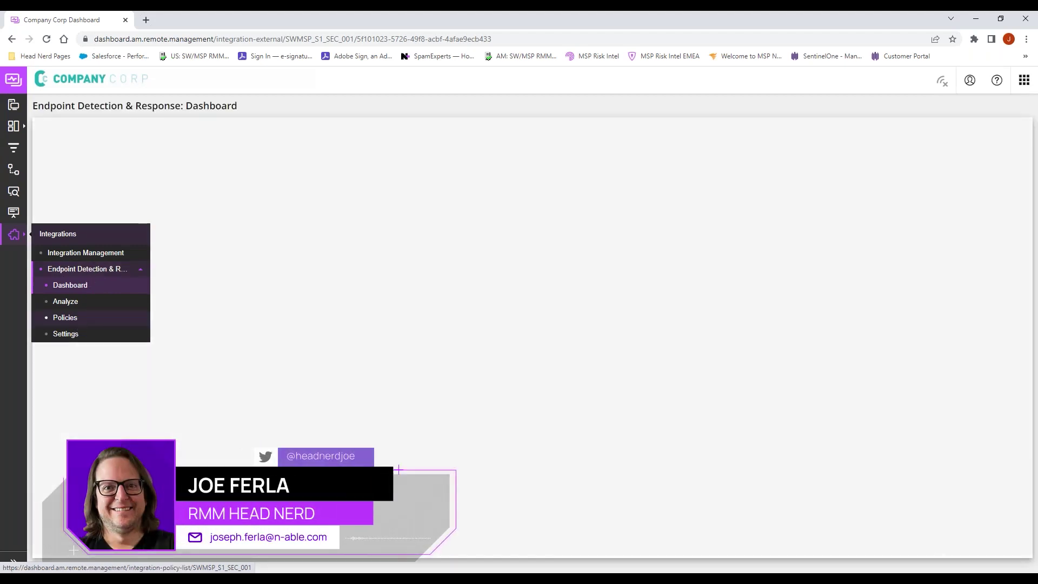
Step: Browse the EDR policies, cancel a new policy, and view the Company 2 Workstations policy
{"action": "left_click", "coordinate": [77, 321]}
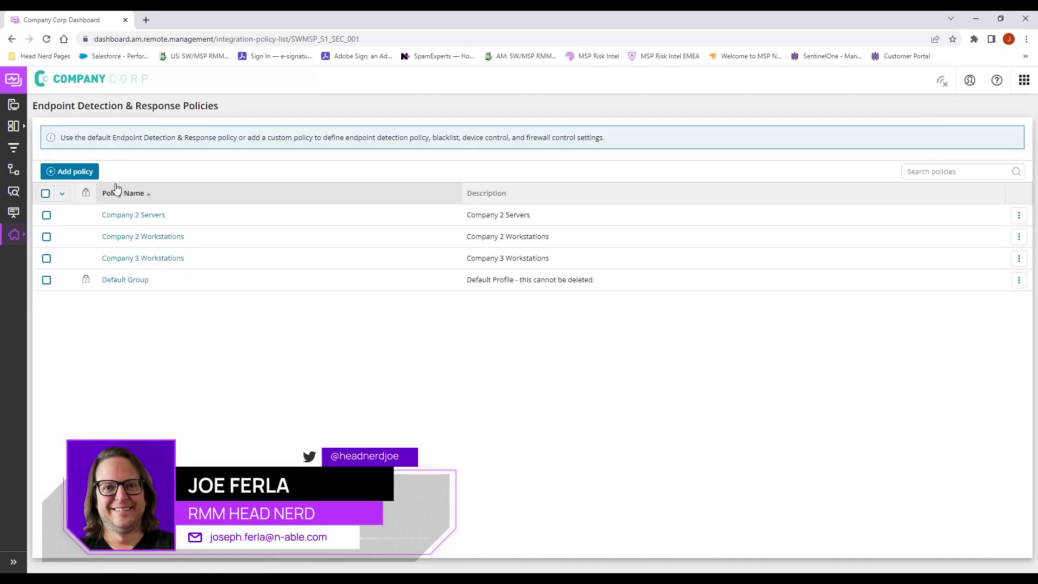
{"action": "left_click", "coordinate": [68, 174]}
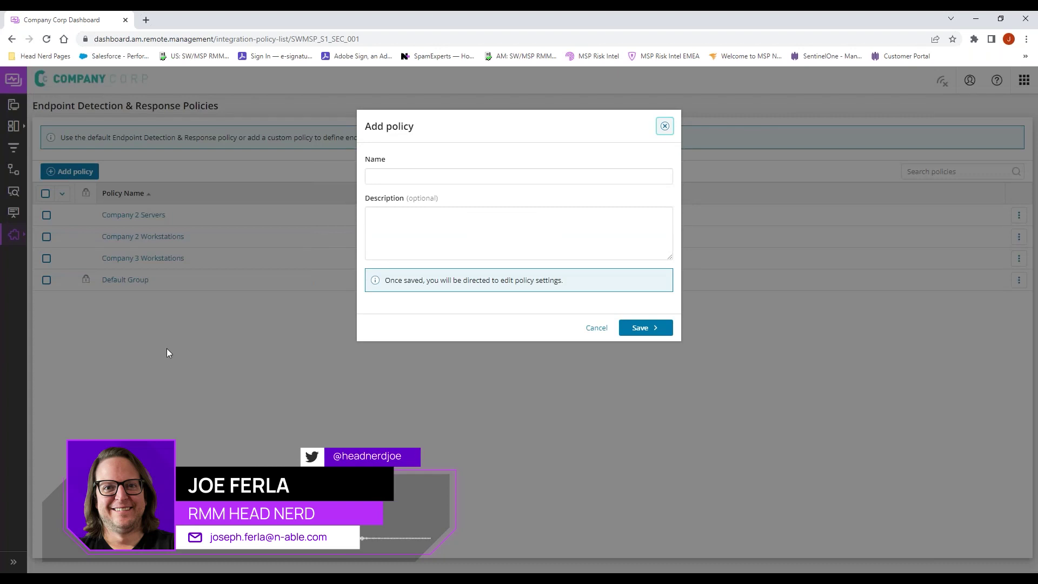
{"action": "left_click", "coordinate": [592, 328]}
{"action": "left_click", "coordinate": [142, 238]}
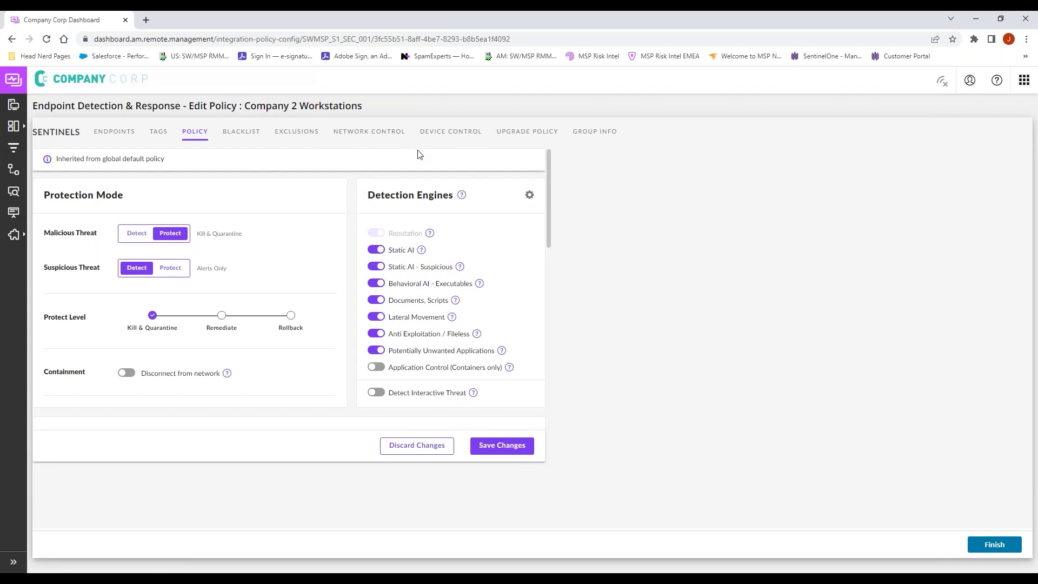
Step: Go to the EDR Settings page under Integrations > Endpoint Detection & Response
{"action": "mouse_move", "coordinate": [13, 235]}
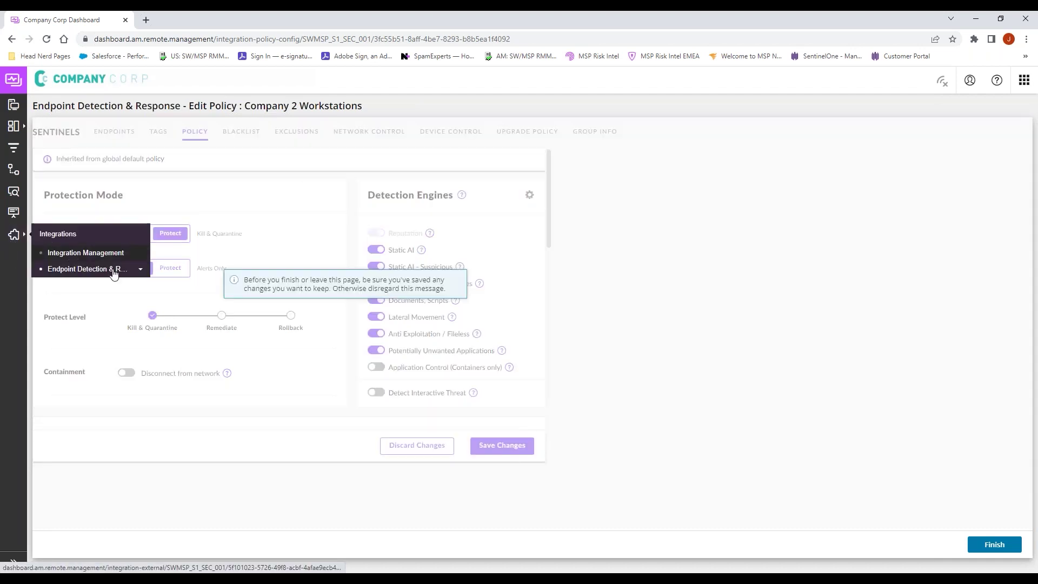
{"action": "left_click", "coordinate": [141, 269]}
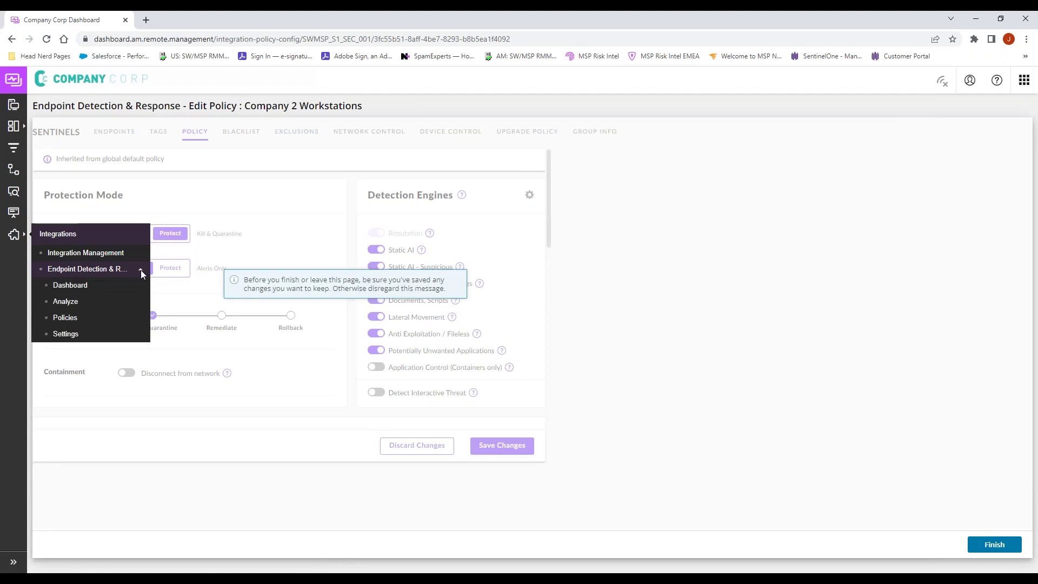
{"action": "left_click", "coordinate": [67, 334]}
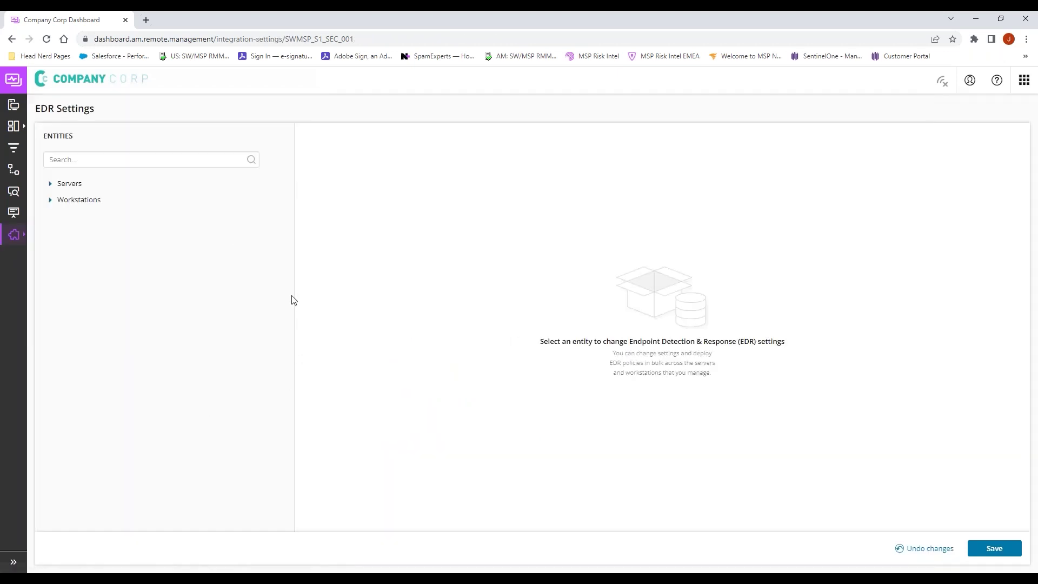
Step: Review Company 3 servers' EDR setting (Use parent), leave it unchanged, and return to the dashboard
{"action": "left_click", "coordinate": [52, 184]}
{"action": "left_click", "coordinate": [50, 282]}
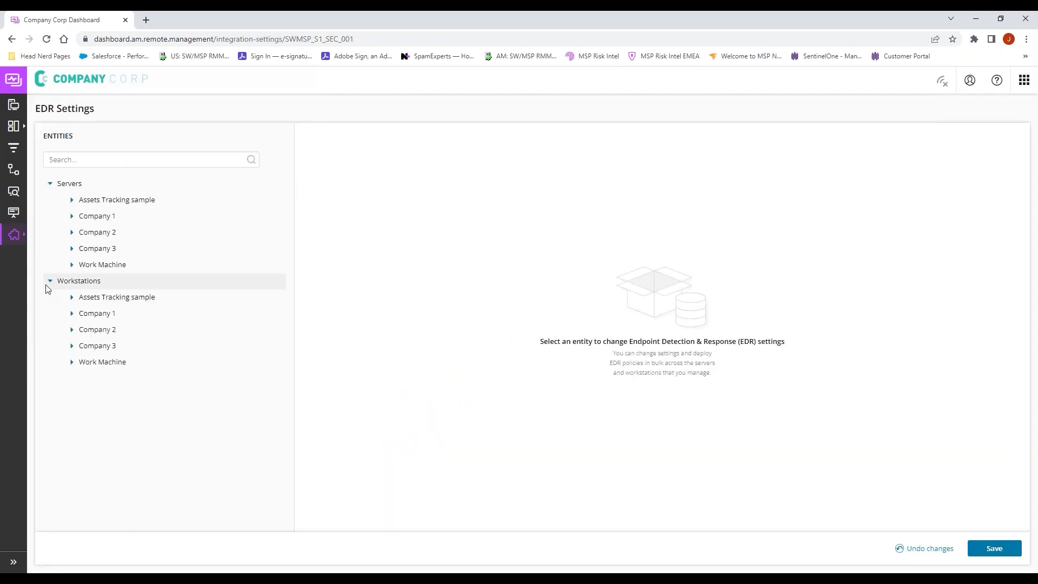
{"action": "left_click", "coordinate": [111, 248]}
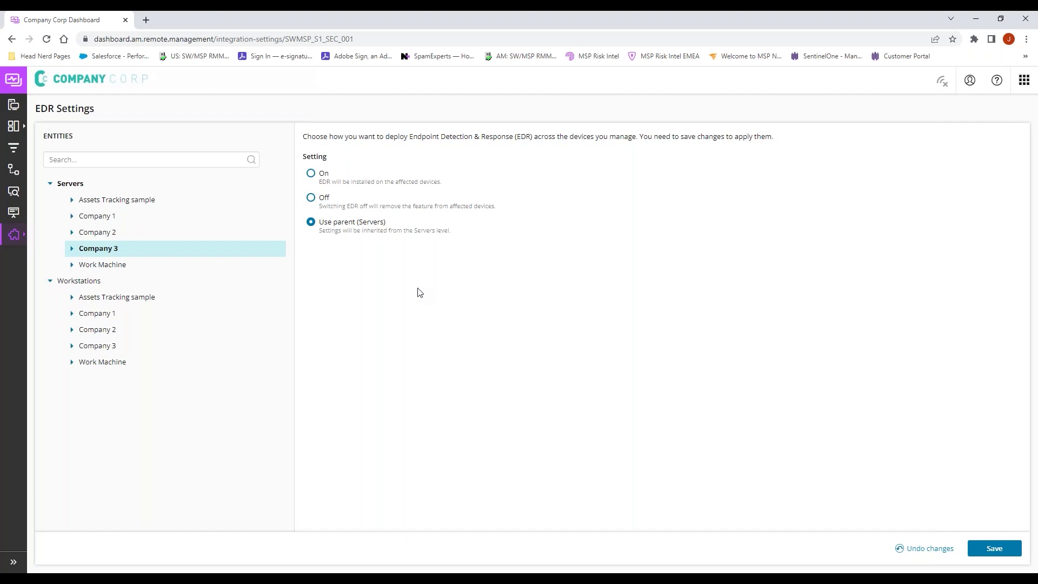
{"action": "left_click", "coordinate": [13, 104]}
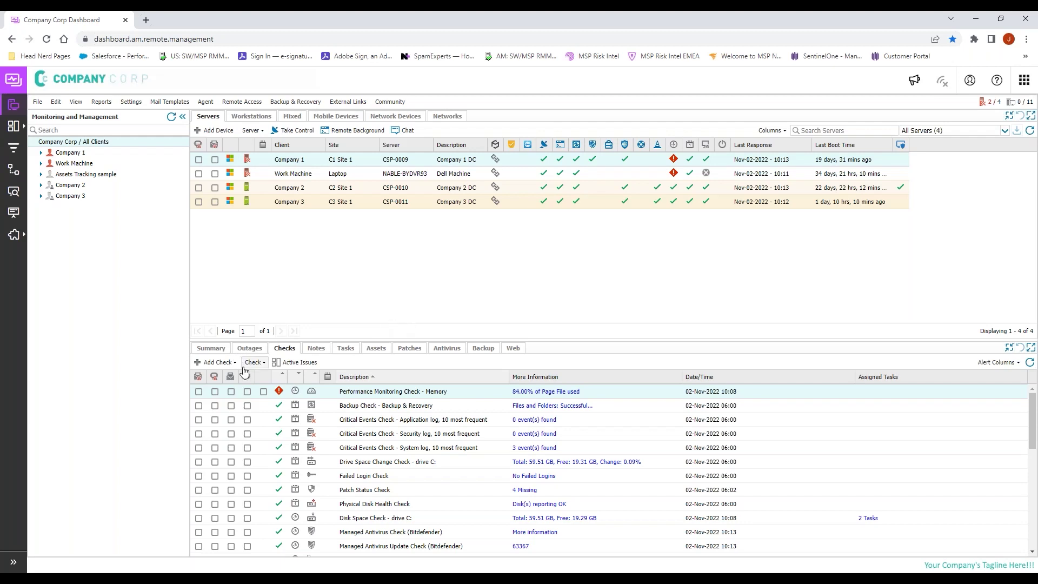
{"action": "left_click", "coordinate": [212, 364]}
{"action": "mouse_move", "coordinate": [229, 376]}
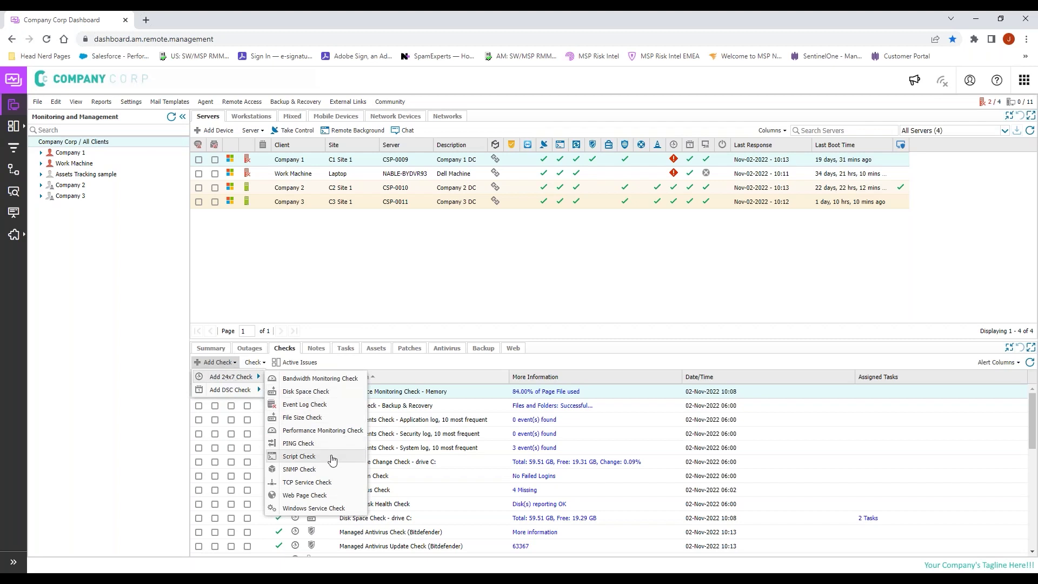
{"action": "left_click", "coordinate": [299, 456]}
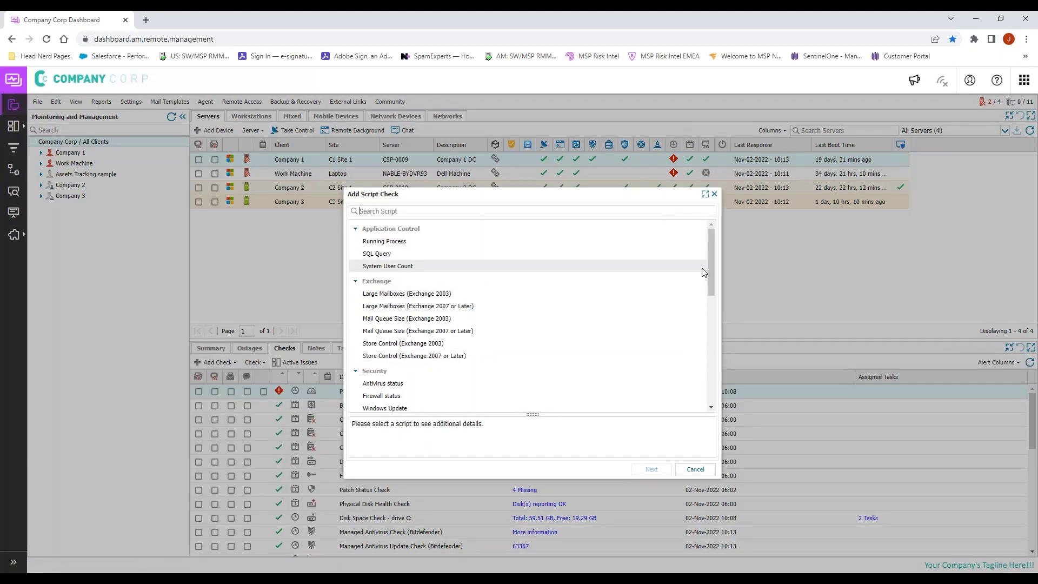
{"action": "left_click_drag", "start_coordinate": [712, 262], "coordinate": [703, 385]}
{"action": "key", "text": "Escape"}
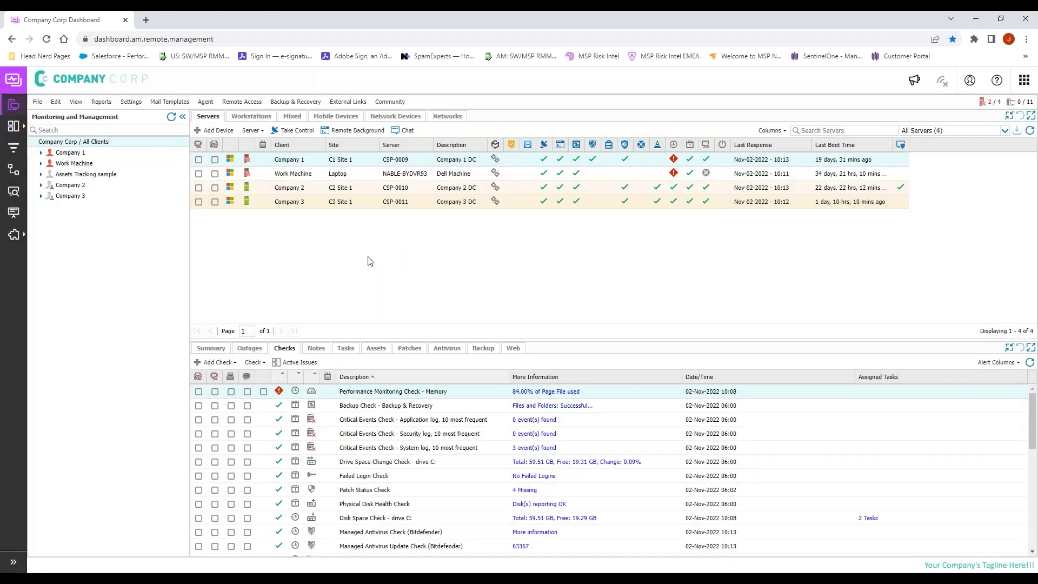
Step: Launch Automation Manager full-screen and begin a new policy
{"action": "left_click", "coordinate": [351, 571]}
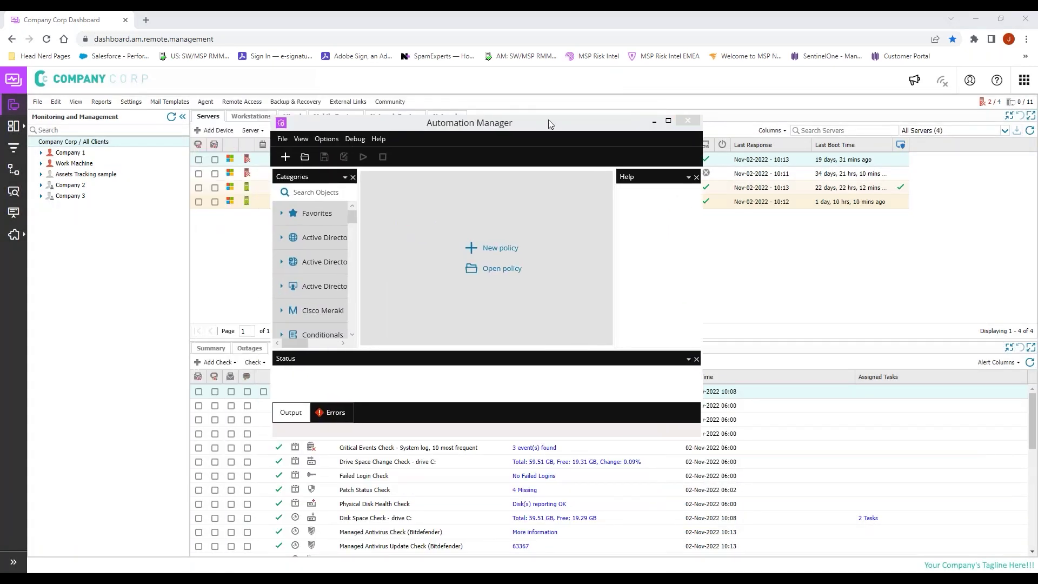
{"action": "double_click", "coordinate": [549, 122]}
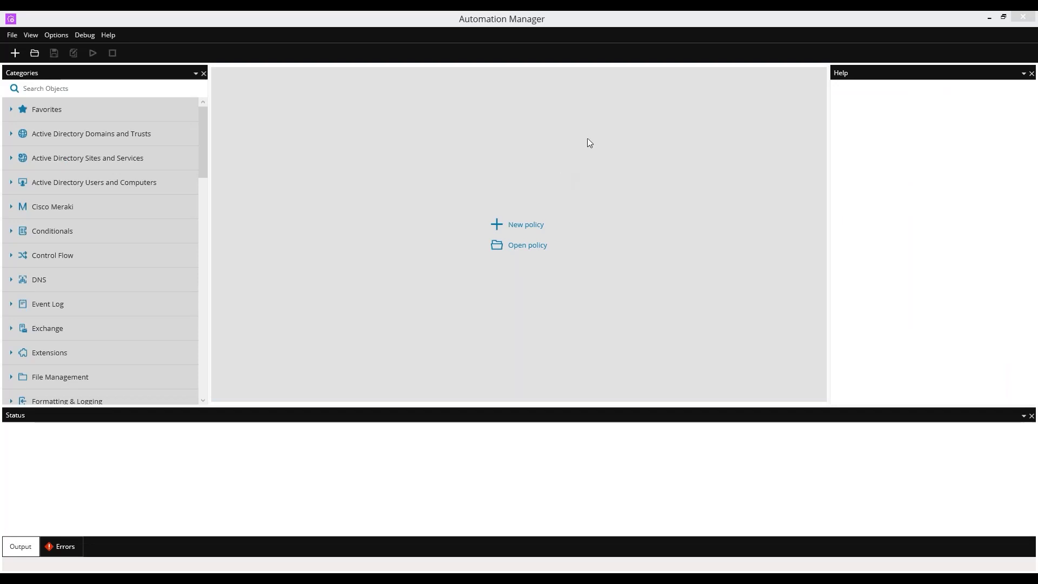
{"action": "left_click", "coordinate": [520, 230]}
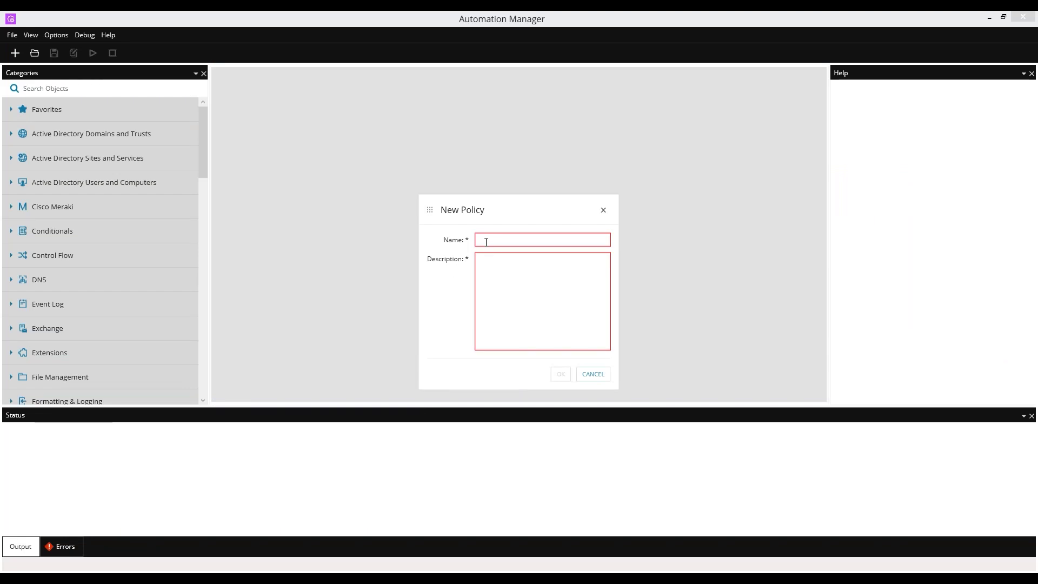
Step: Name the policy 'does edr exist', reuse that name as its description, and confirm
{"action": "type", "text": "does edr exist"}
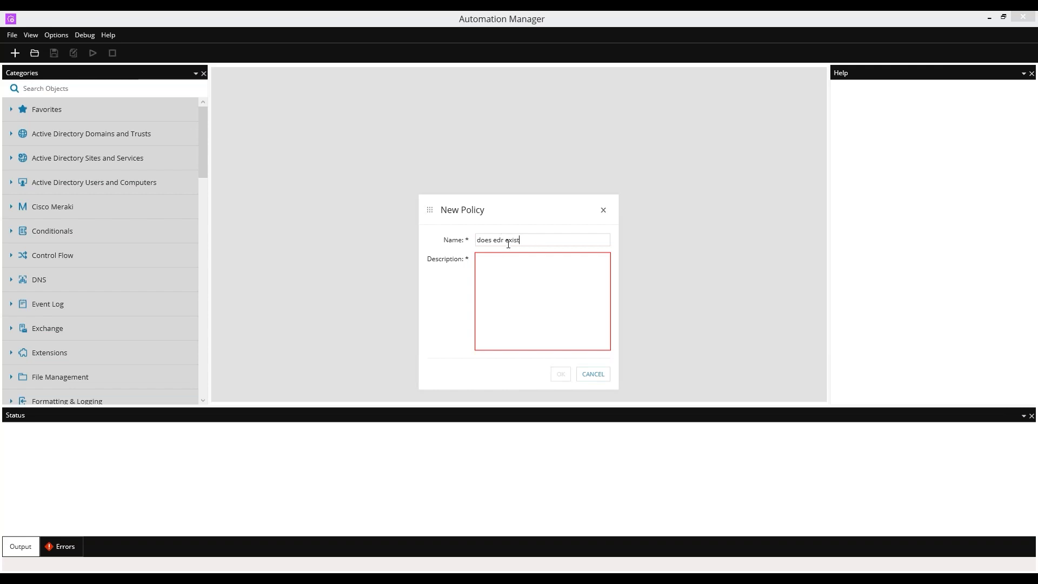
{"action": "left_click_drag", "start_coordinate": [531, 239], "coordinate": [432, 252]}
{"action": "key", "text": "ctrl+c"}
{"action": "left_click", "coordinate": [528, 301]}
{"action": "key", "text": "ctrl+v"}
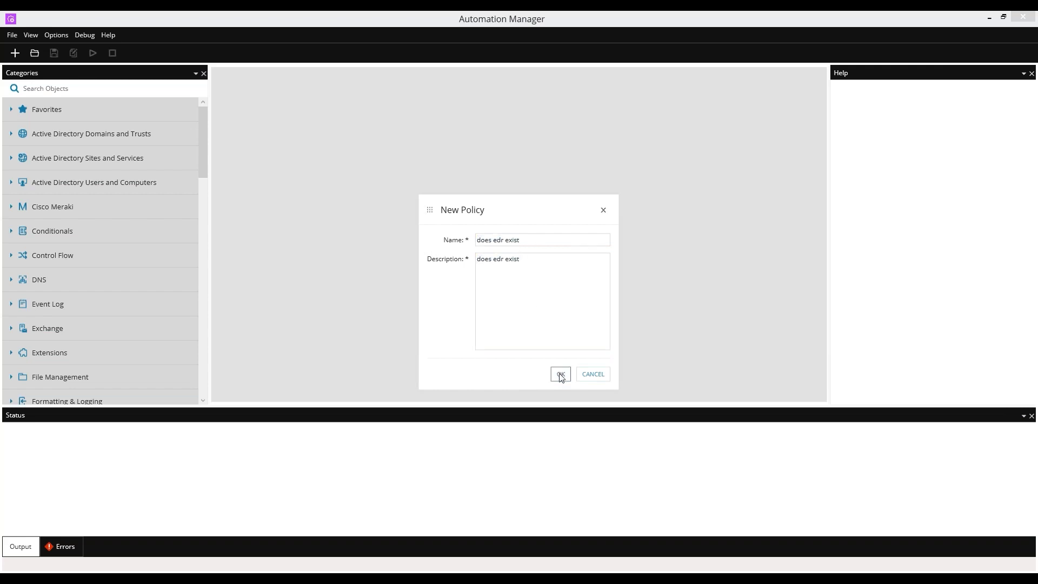
{"action": "left_click", "coordinate": [561, 374]}
{"action": "left_click", "coordinate": [59, 89]}
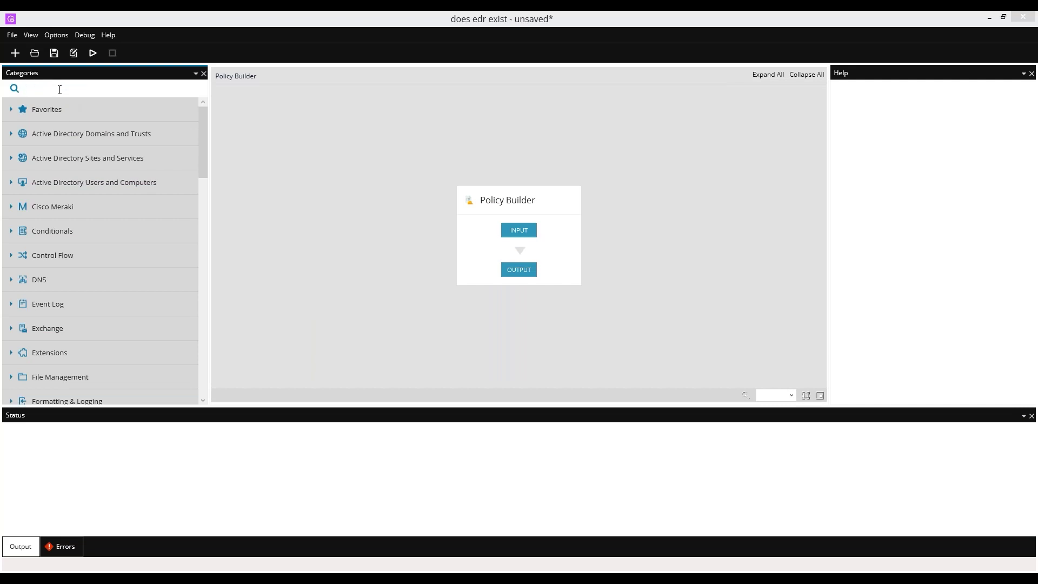
Step: Search objects for 'application' and place Is Application Installed between INPUT and OUTPUT
{"action": "type", "text": "appl"}
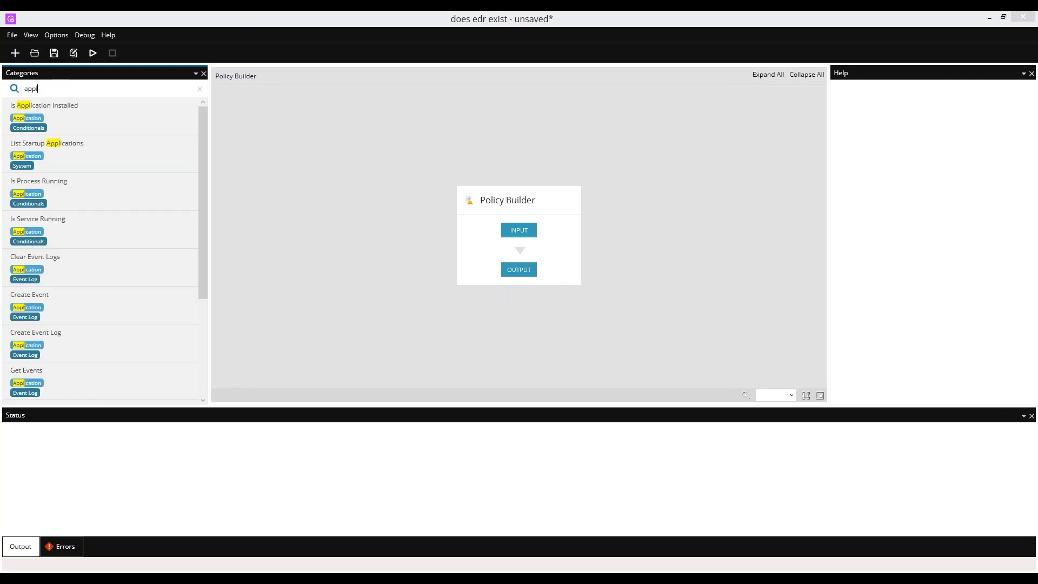
{"action": "type", "text": "ication"}
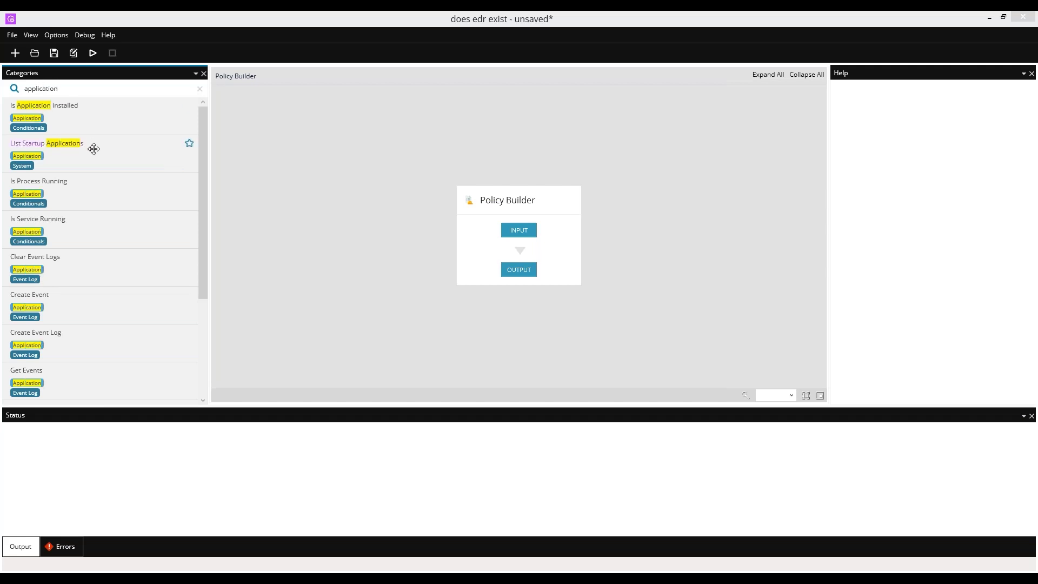
{"action": "left_click_drag", "start_coordinate": [76, 107], "coordinate": [518, 266]}
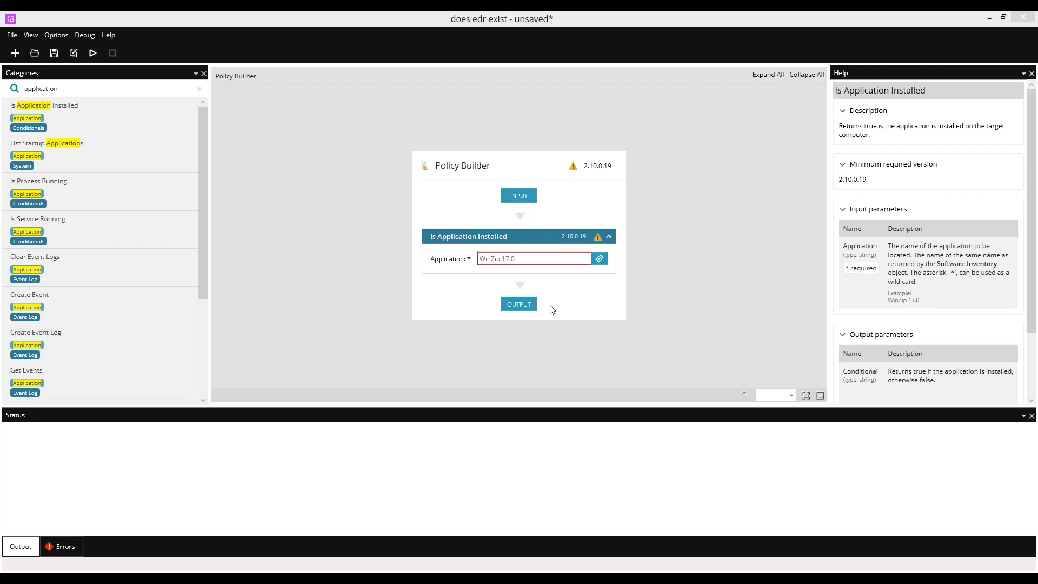
{"action": "left_click", "coordinate": [521, 258]}
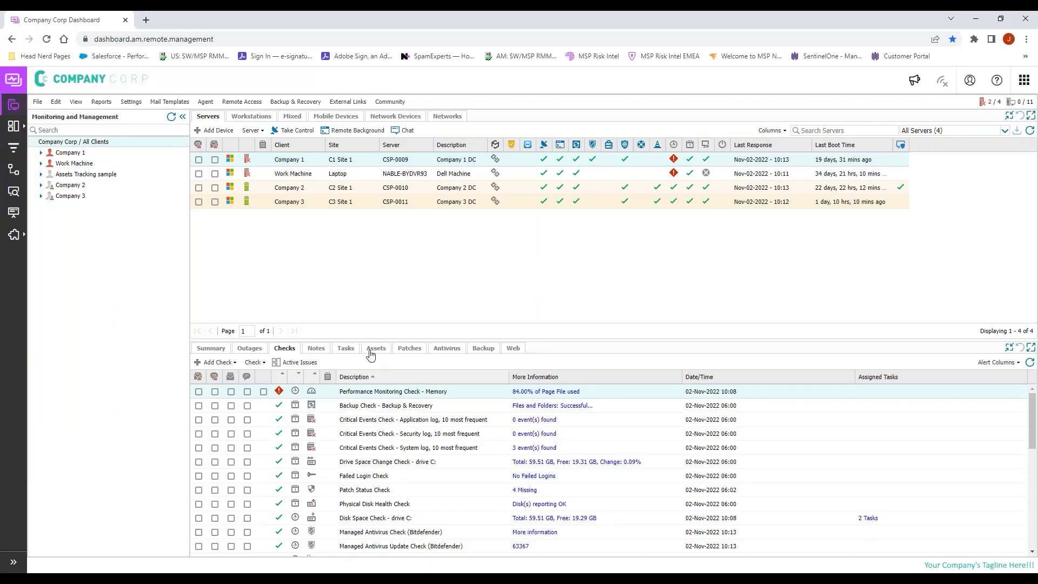
Step: Open the Company 2 server's installed software list and select the name Sentinel Agent
{"action": "left_click", "coordinate": [899, 189]}
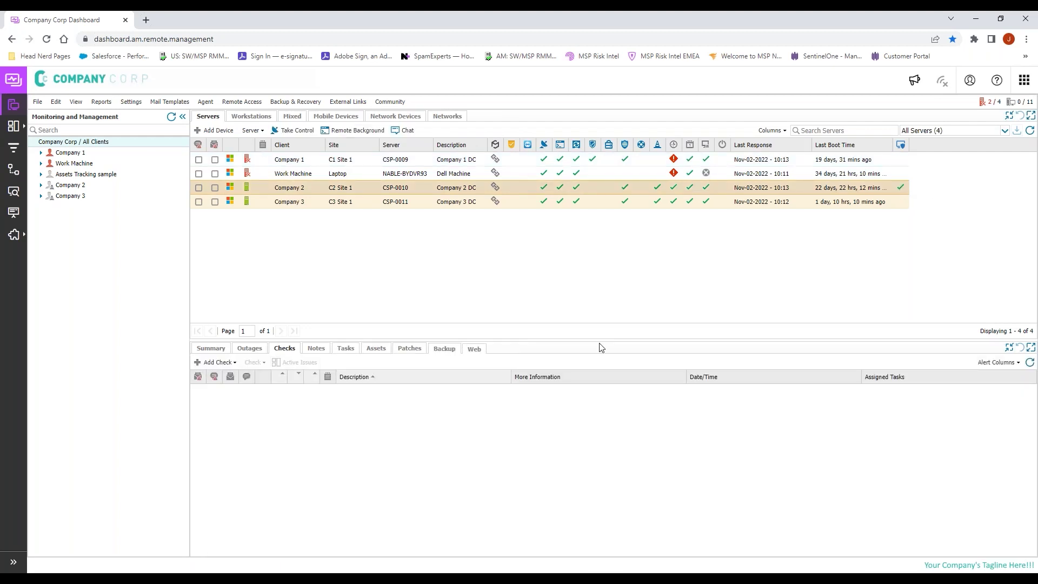
{"action": "left_click", "coordinate": [380, 349]}
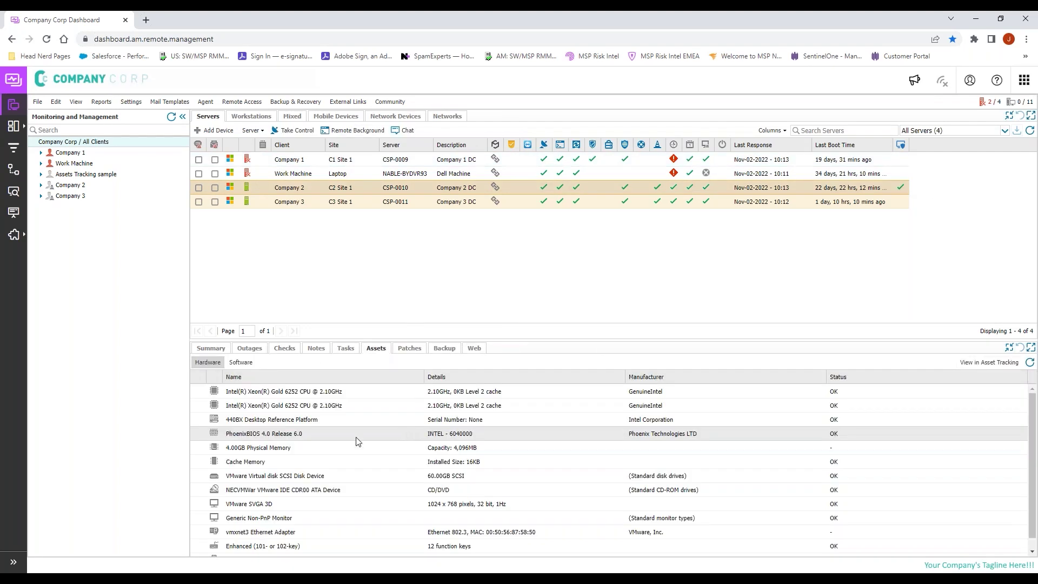
{"action": "left_click", "coordinate": [241, 362]}
{"action": "scroll", "coordinate": [343, 544], "scroll_direction": "down", "scroll_amount": 5}
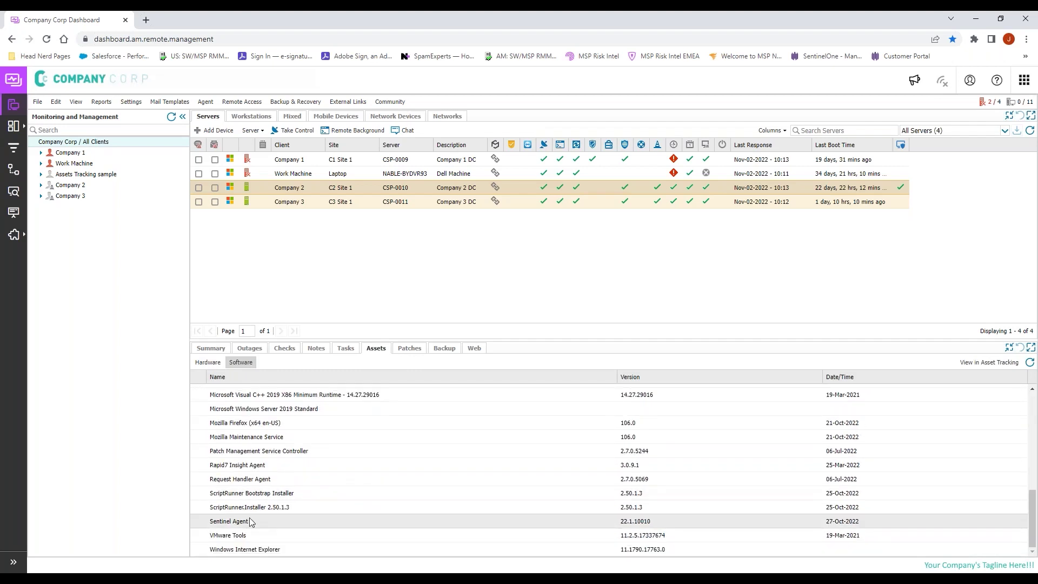
{"action": "double_click", "coordinate": [242, 521]}
{"action": "left_click", "coordinate": [240, 520]}
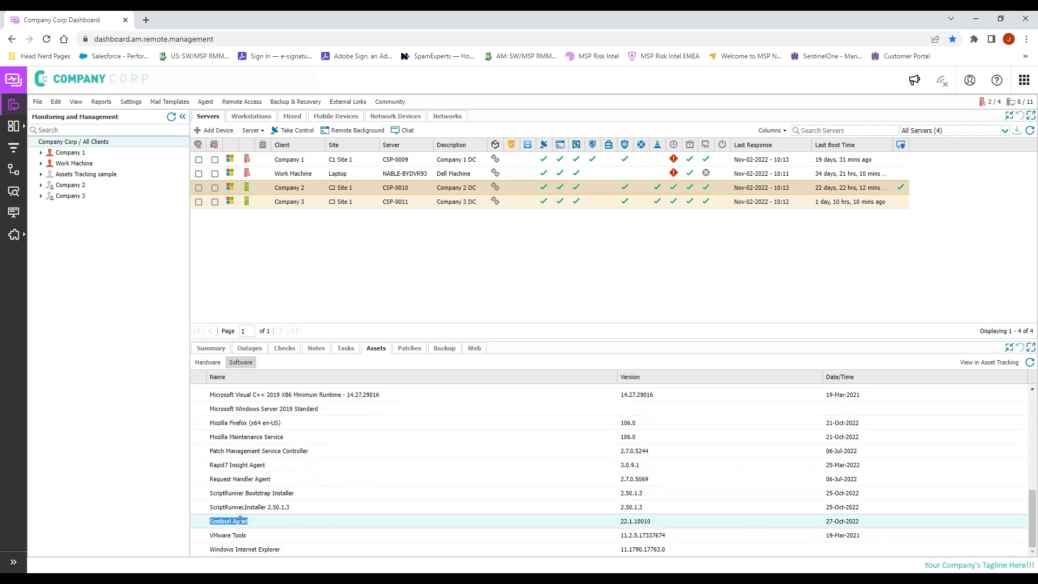
Step: Set the policy's Application to Sentinel Agent, then close it and agree to save
{"action": "key", "text": "alt+Tab"}
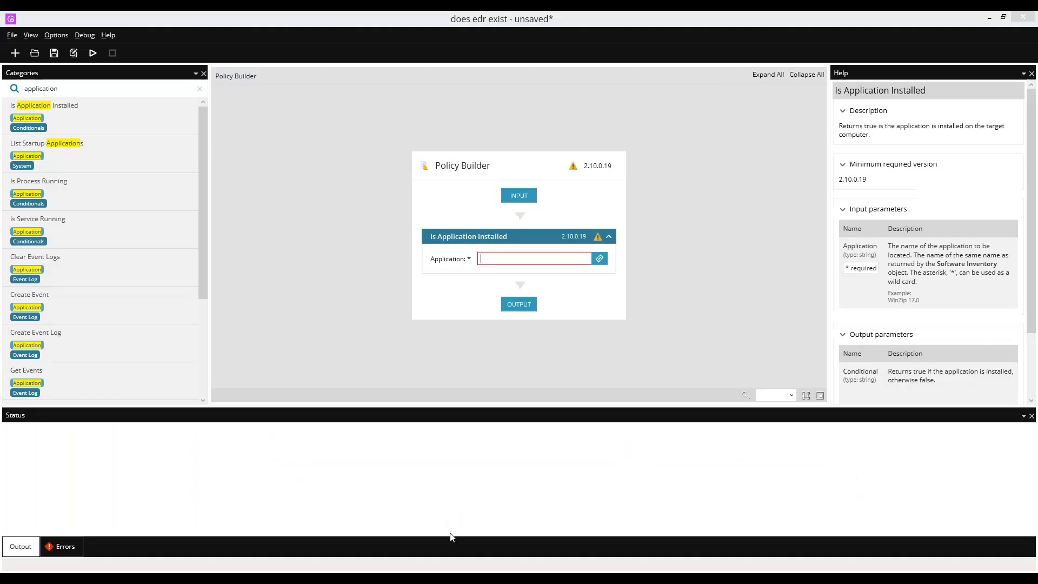
{"action": "key", "text": "ctrl+v"}
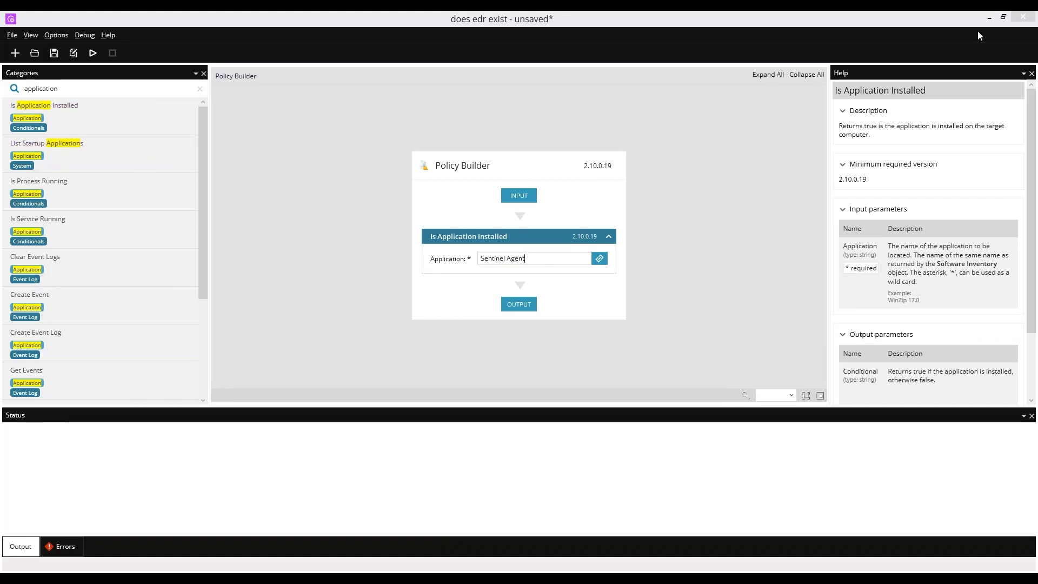
{"action": "left_click", "coordinate": [1022, 17]}
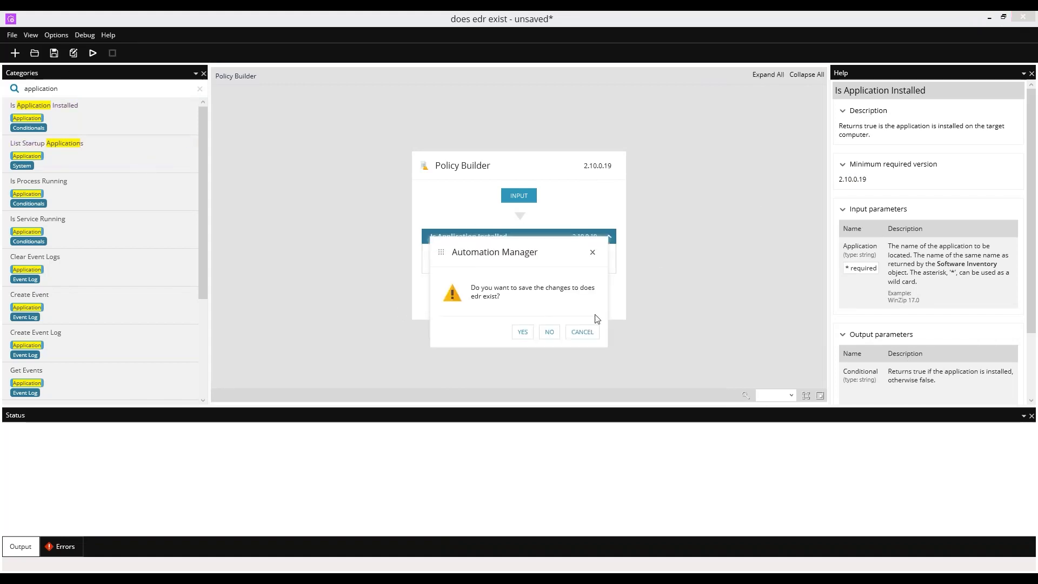
{"action": "left_click", "coordinate": [522, 331]}
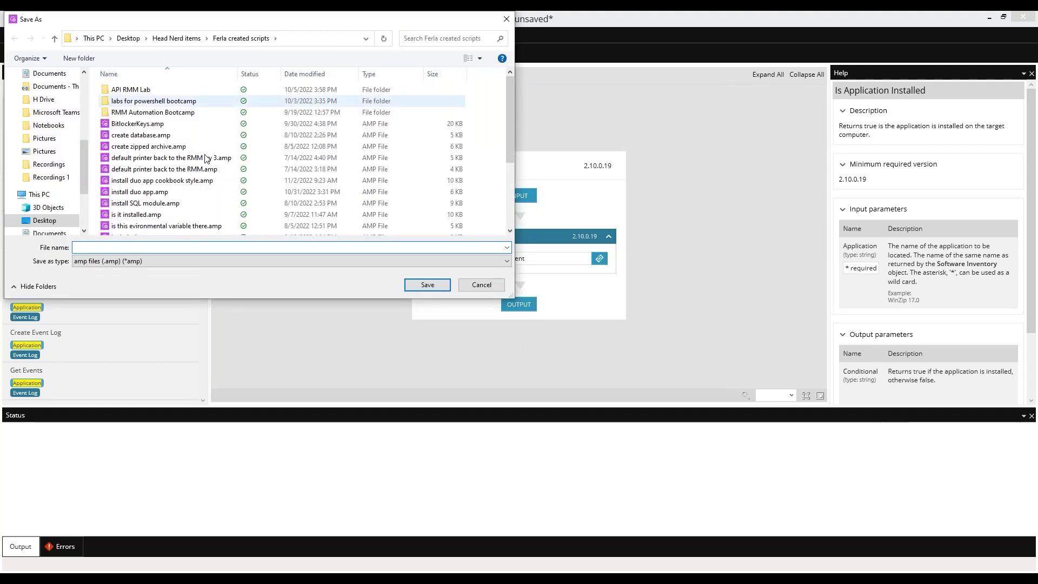
Step: Save the policy file as 'edr exist' and show the server's automated tasks in RMM
{"action": "type", "text": "edr "}
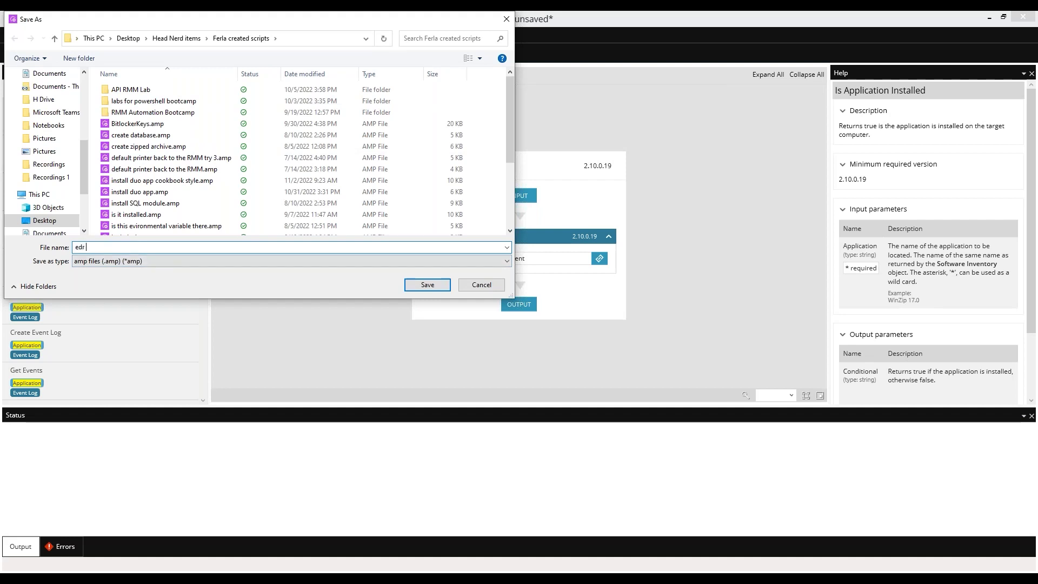
{"action": "type", "text": "esit"}
{"action": "key", "text": "BackSpace"}
{"action": "key", "text": "BackSpace"}
{"action": "key", "text": "BackSpace"}
{"action": "key", "text": "BackSpace"}
{"action": "type", "text": "xist"}
{"action": "left_click", "coordinate": [433, 284]}
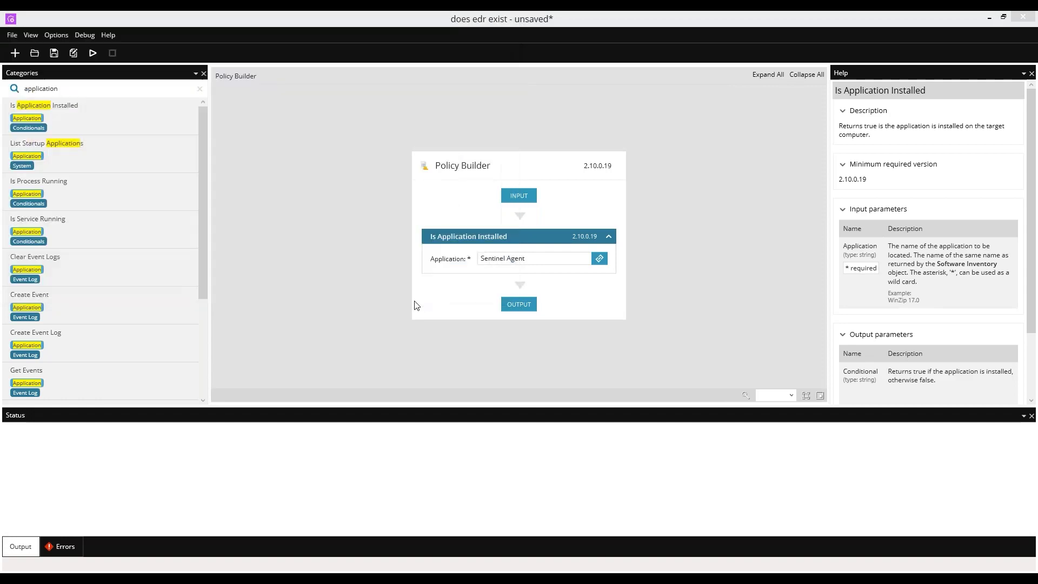
{"action": "key", "text": "alt+Tab"}
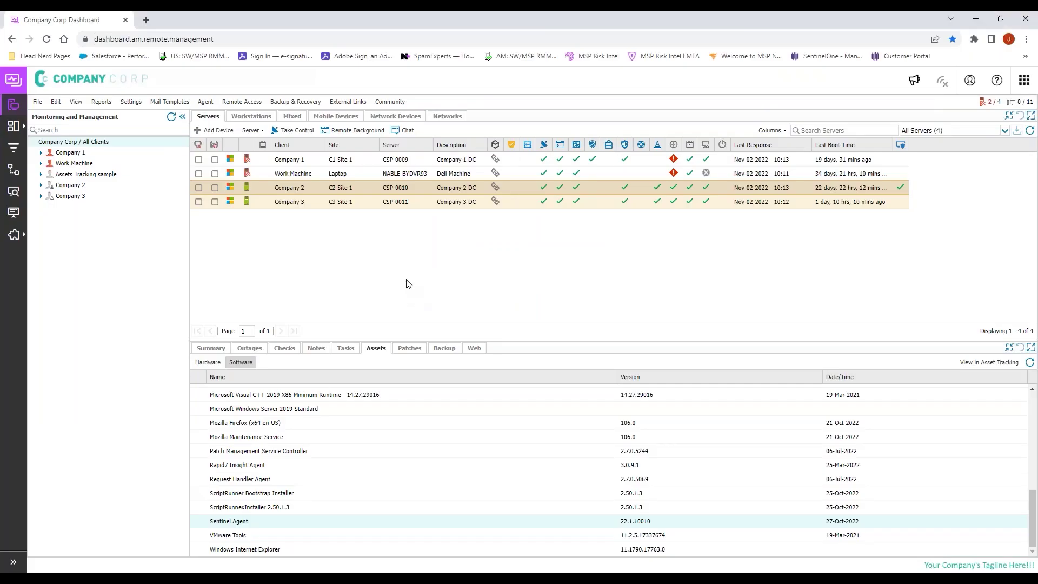
{"action": "left_click", "coordinate": [345, 348]}
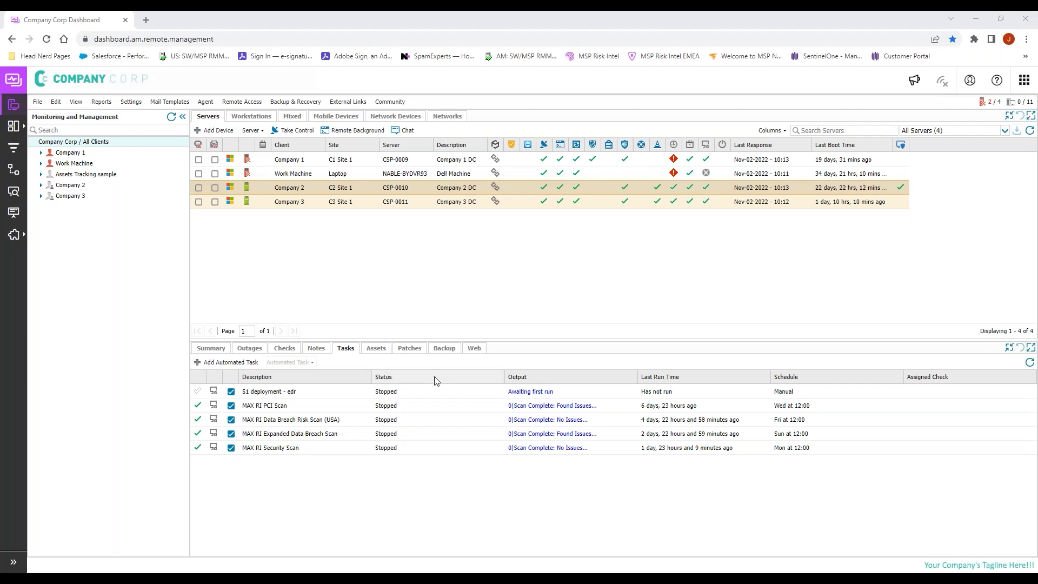
Step: Open the dashboard configuration options
{"action": "left_click", "coordinate": [126, 103]}
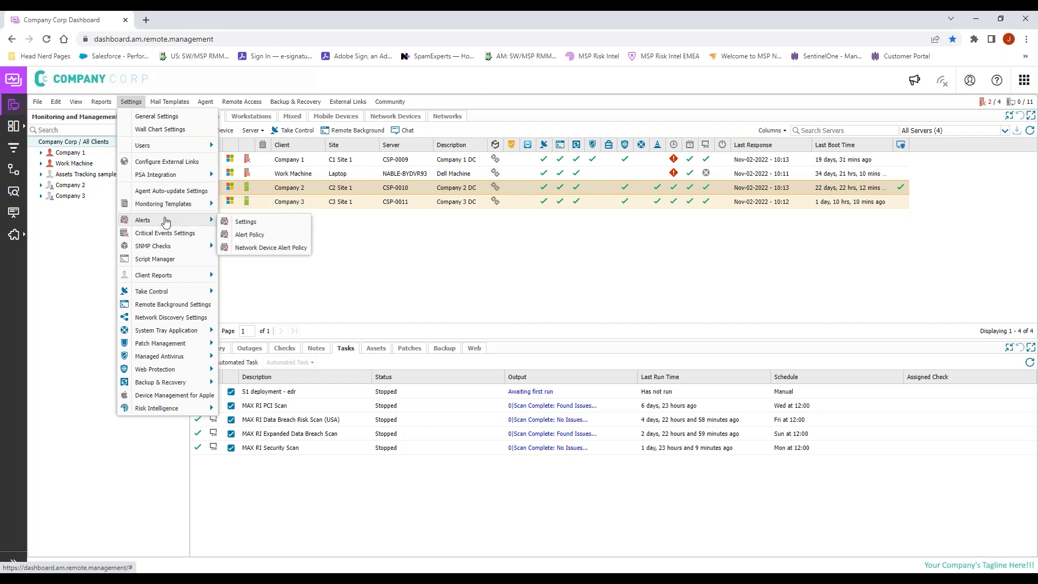
Step: Add a new Script Manager script named 'edr exists?' with the same description
{"action": "left_click", "coordinate": [162, 260]}
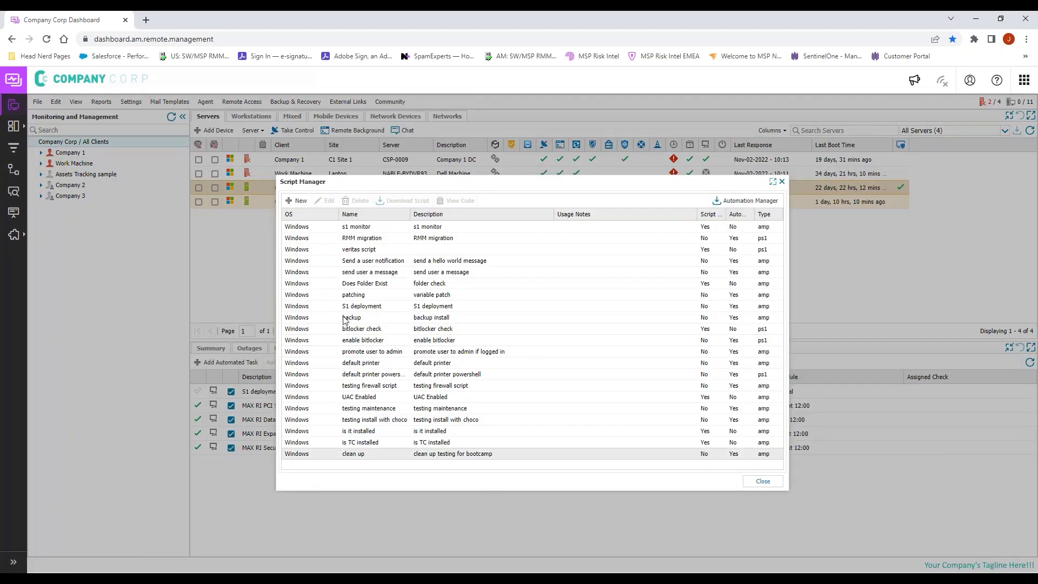
{"action": "left_click", "coordinate": [302, 203]}
{"action": "left_click", "coordinate": [495, 195]}
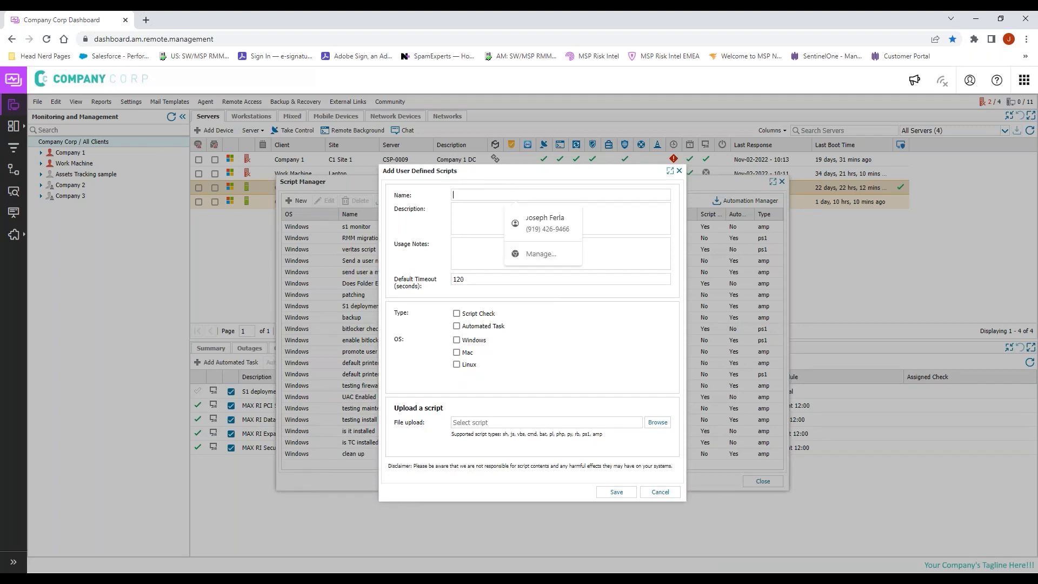
{"action": "type", "text": "edr existi"}
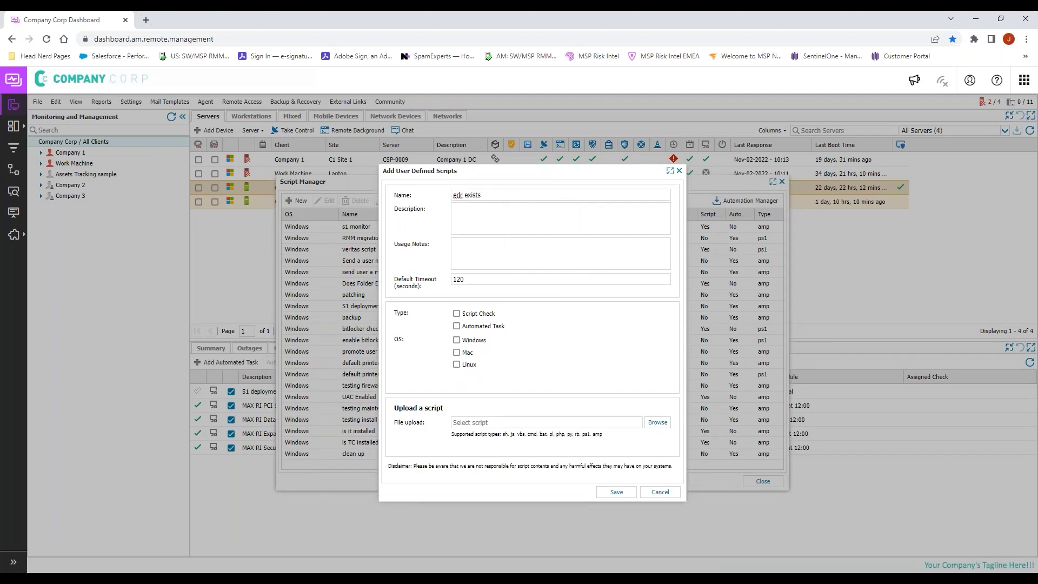
{"action": "type", "text": "?"}
{"action": "key", "text": "ctrl+a"}
{"action": "key", "text": "ctrl+c"}
{"action": "left_click", "coordinate": [498, 229]}
{"action": "key", "text": "ctrl+v"}
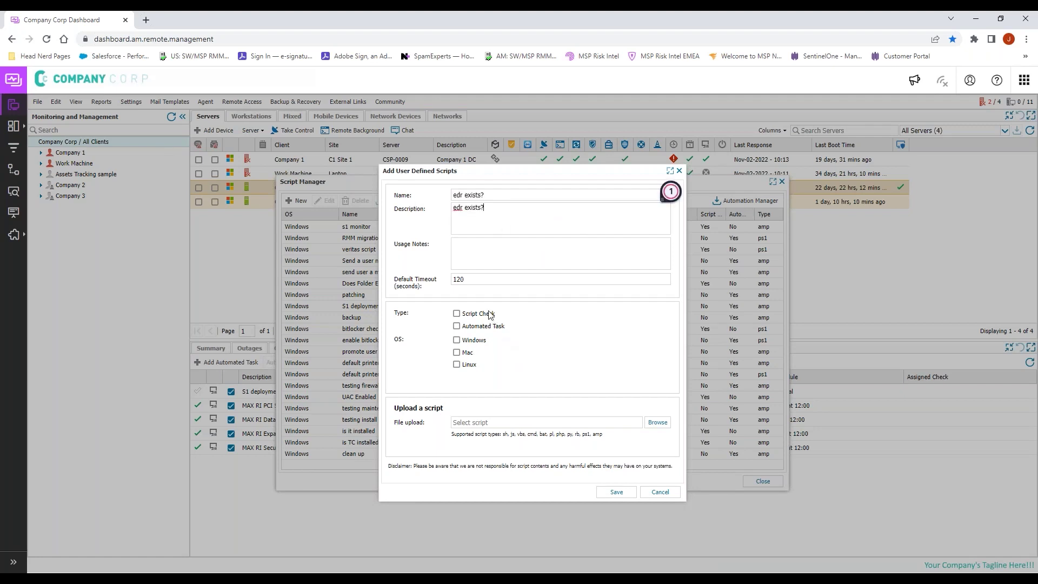
Step: Make it a Windows script check uploaded from edr exist.amp, save, and close the library
{"action": "left_click", "coordinate": [490, 314]}
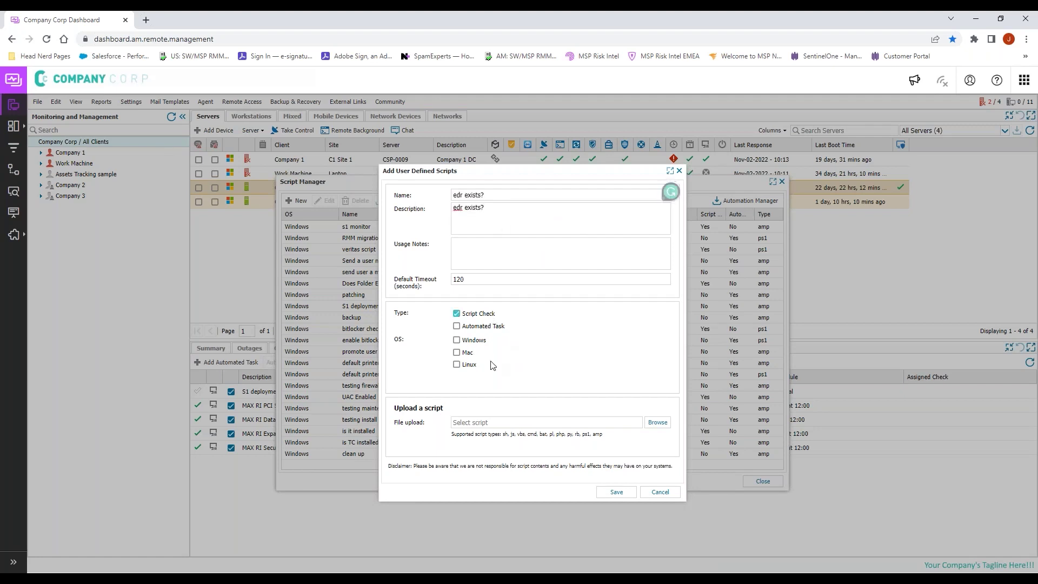
{"action": "left_click", "coordinate": [467, 341]}
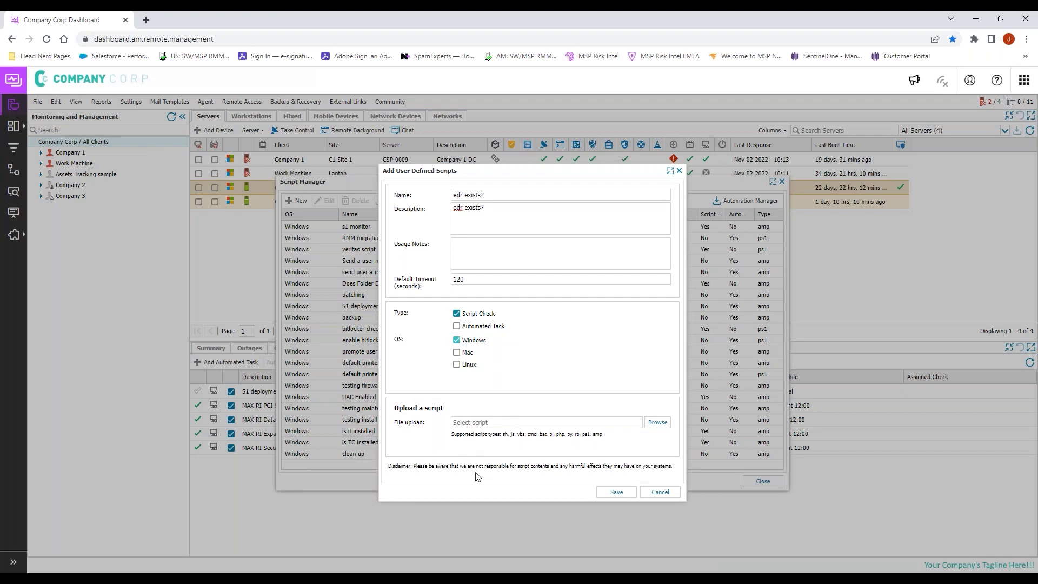
{"action": "left_click", "coordinate": [657, 422]}
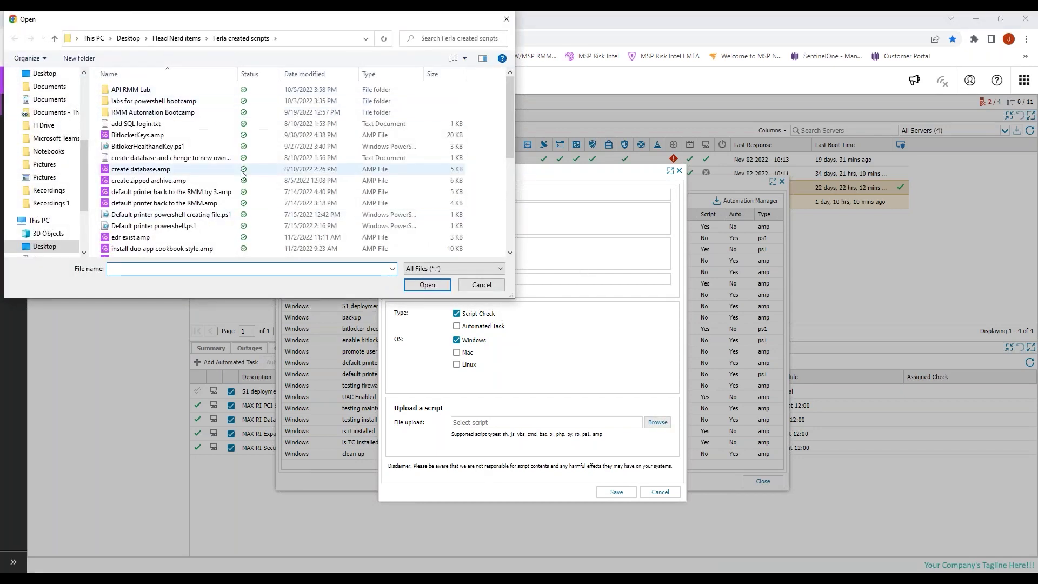
{"action": "double_click", "coordinate": [141, 237]}
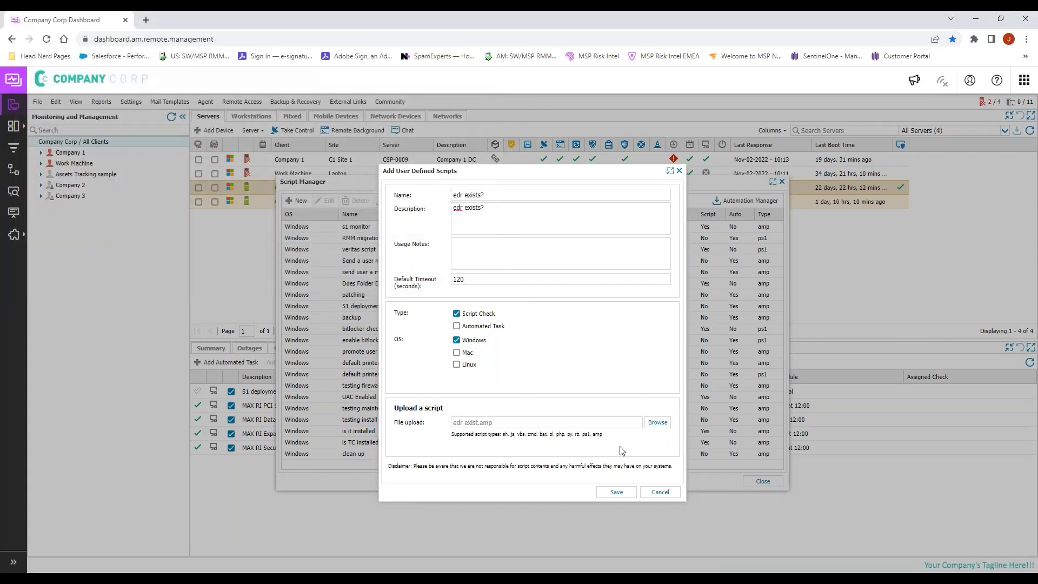
{"action": "left_click", "coordinate": [616, 492]}
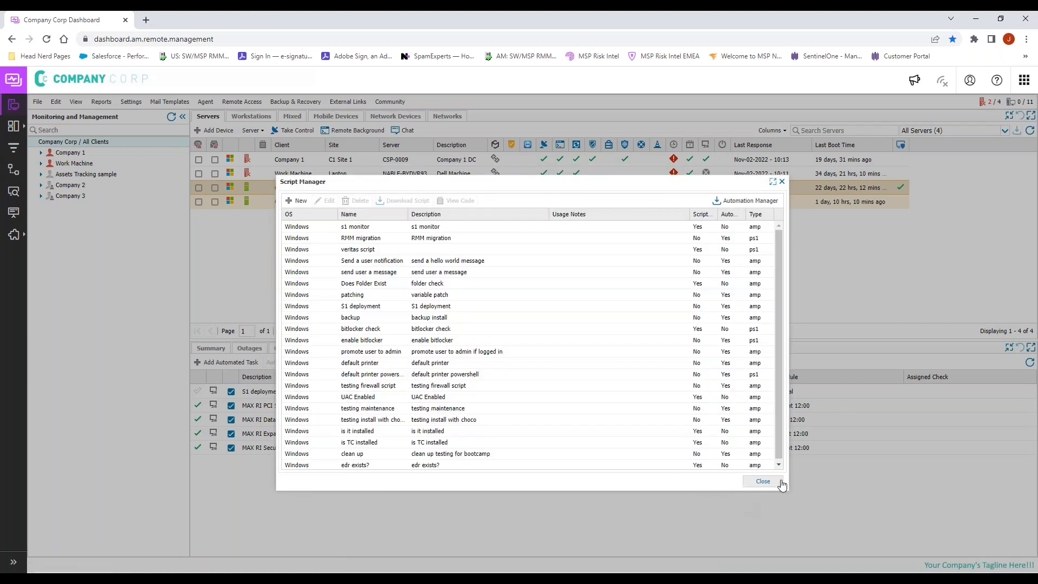
{"action": "left_click", "coordinate": [763, 481]}
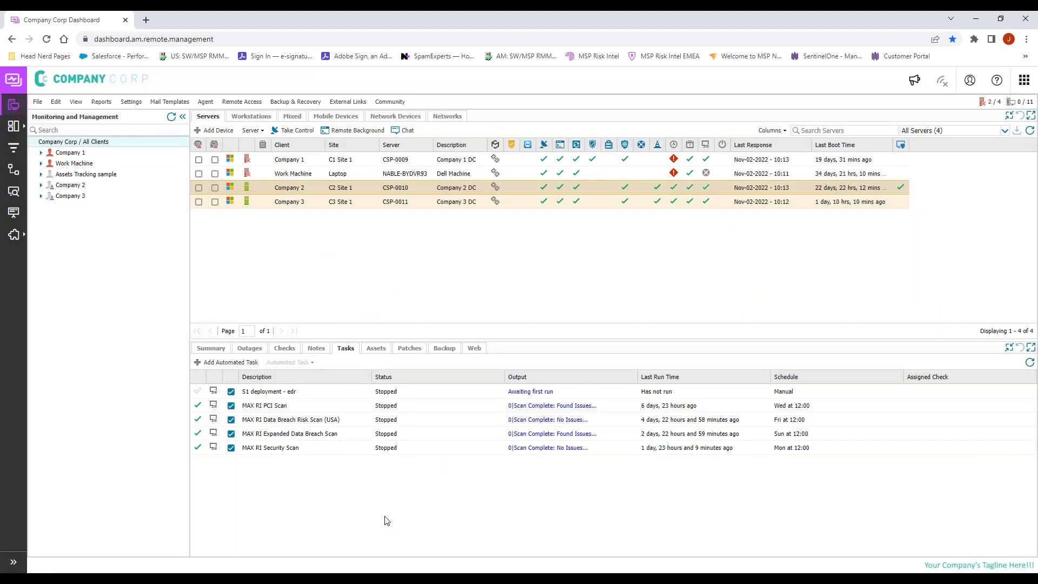
{"action": "left_click", "coordinate": [135, 102]}
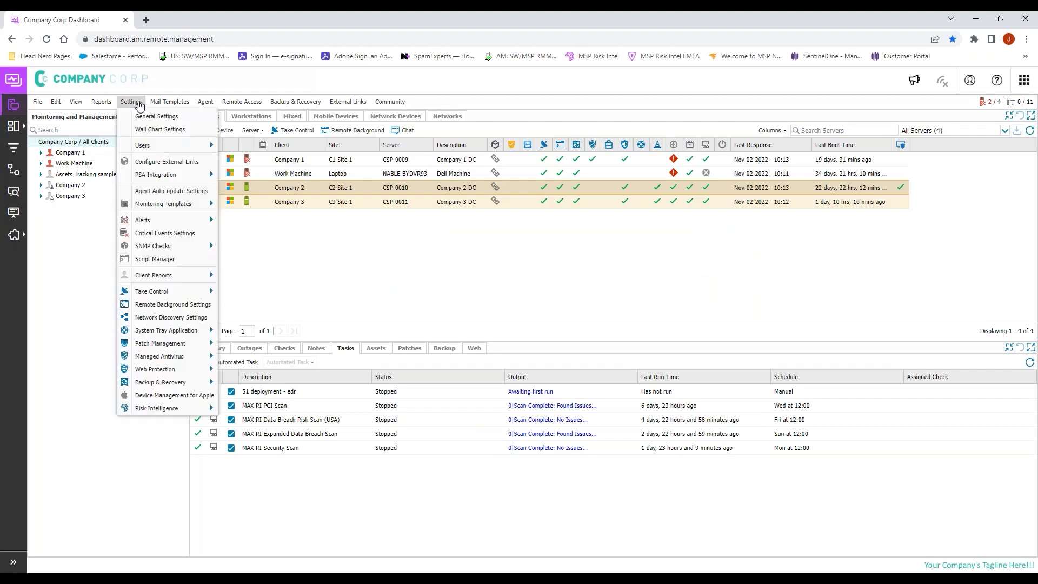
{"action": "left_click", "coordinate": [162, 260]}
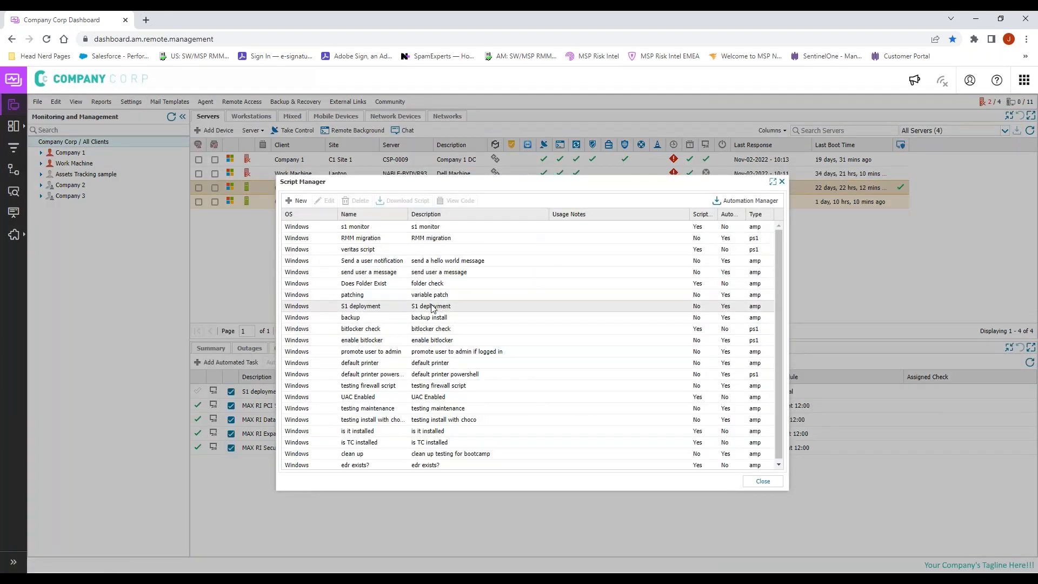
{"action": "left_click", "coordinate": [371, 308]}
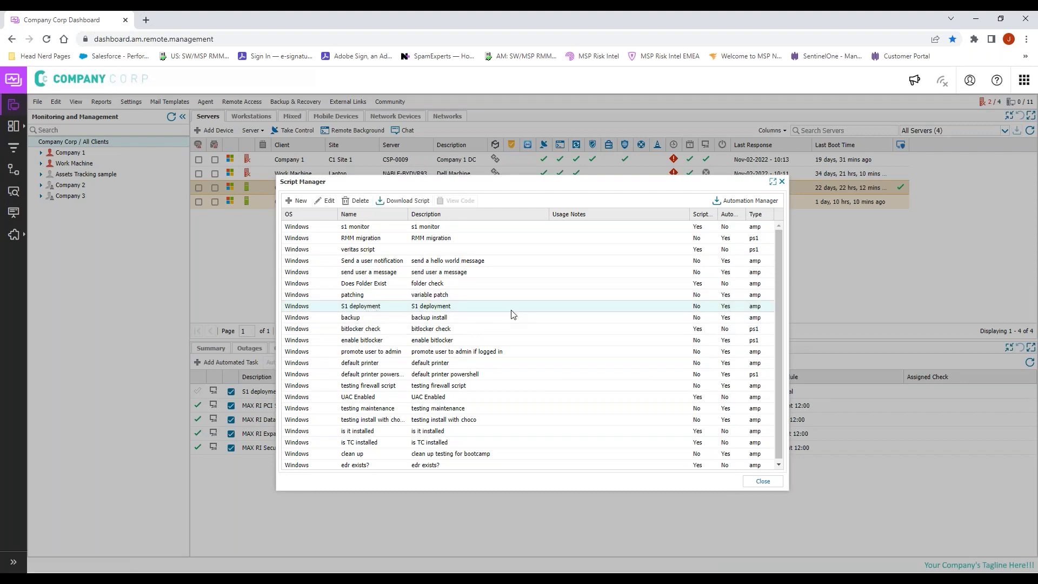
{"action": "left_click", "coordinate": [763, 481]}
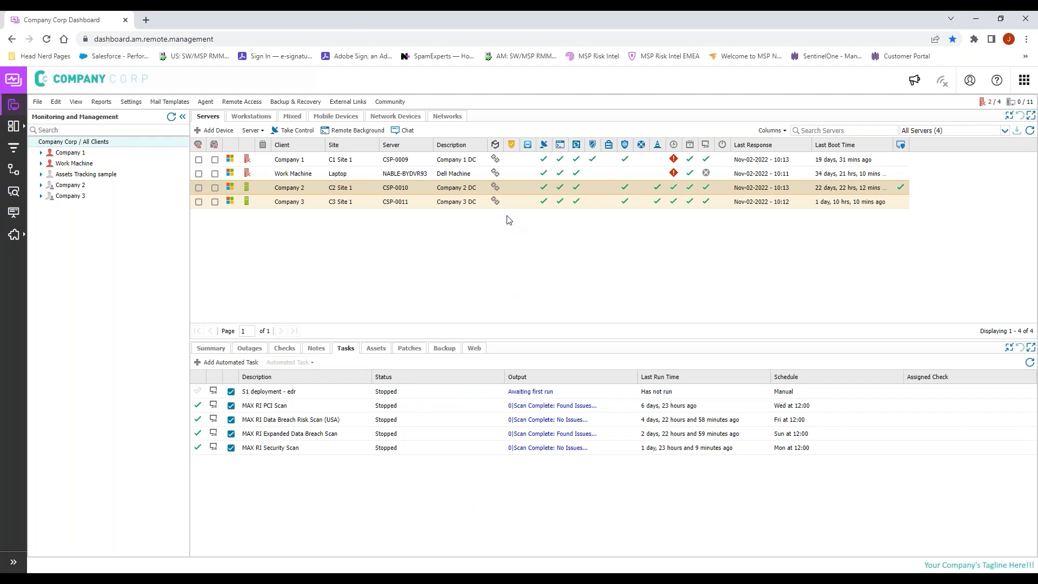
Step: Select the Company 3 server and display its monitoring checks
{"action": "left_click", "coordinate": [371, 204]}
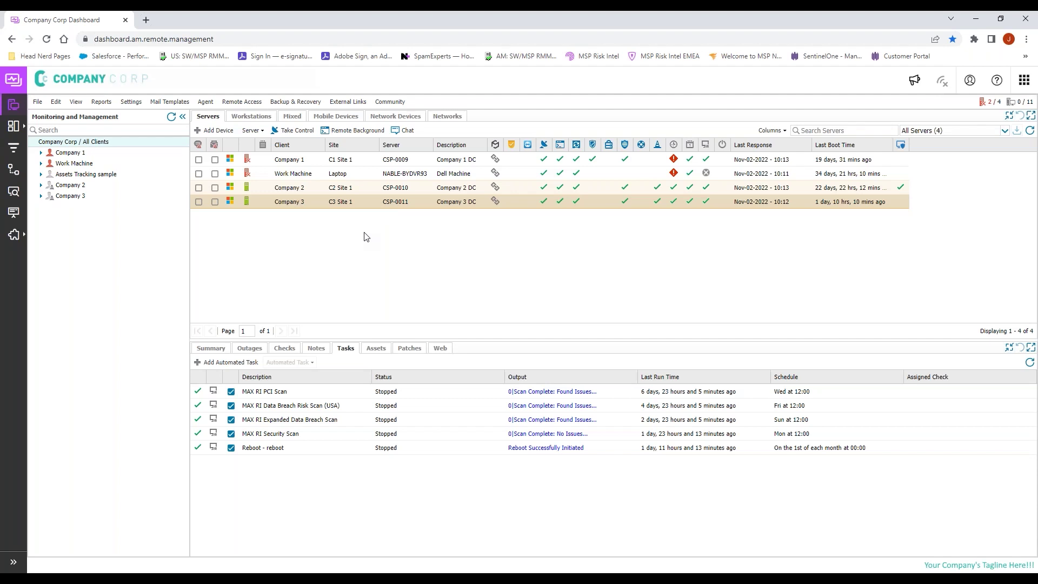
{"action": "left_click", "coordinate": [284, 349]}
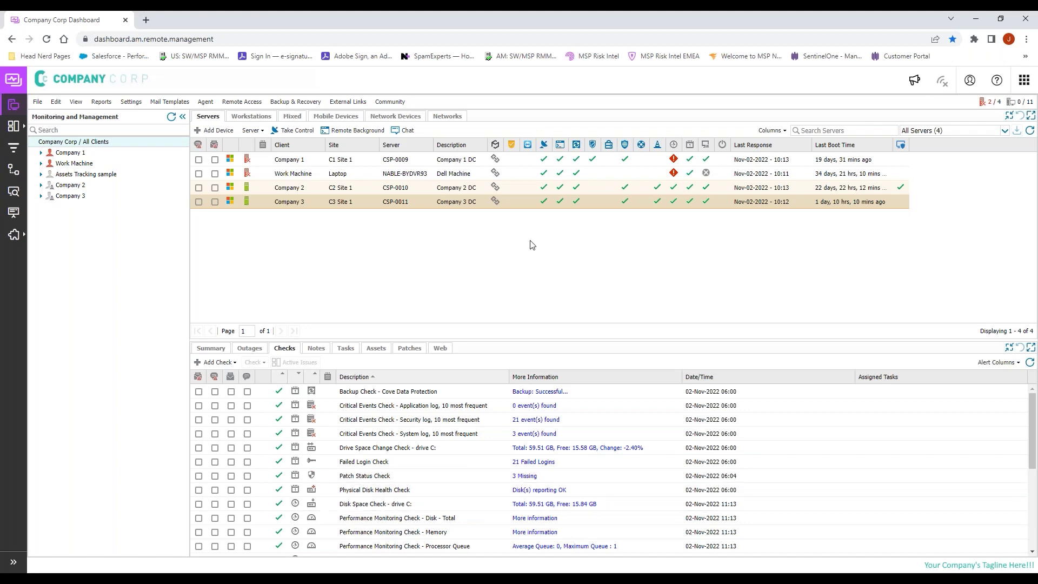
Step: Create a template from server CSP-0011 with its checks and tasks, named 'Template from CSP-0011 for office hours', check frequency enabled
{"action": "right_click", "coordinate": [357, 204]}
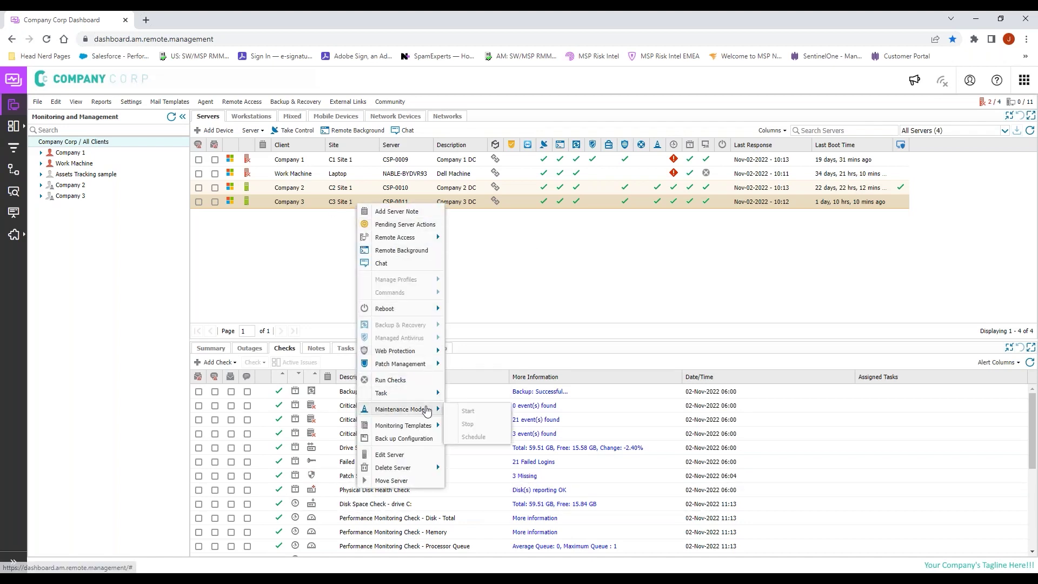
{"action": "mouse_move", "coordinate": [431, 428]}
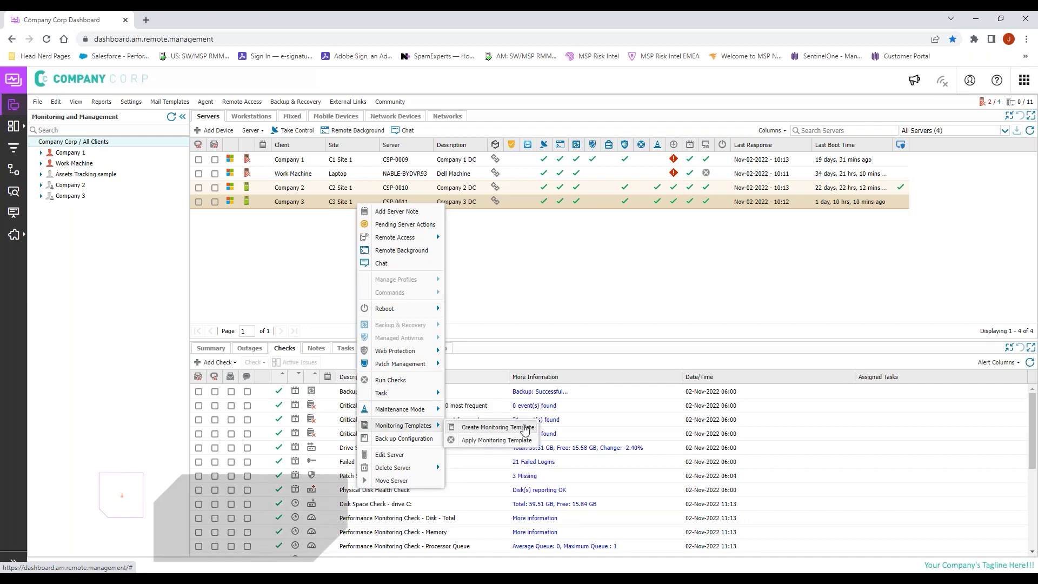
{"action": "left_click", "coordinate": [522, 427]}
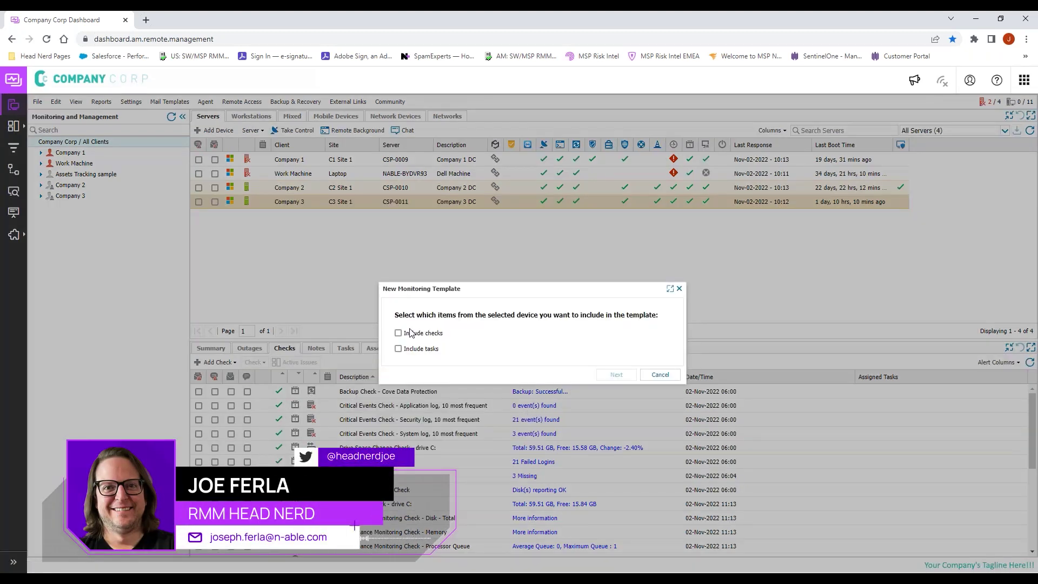
{"action": "left_click", "coordinate": [427, 333]}
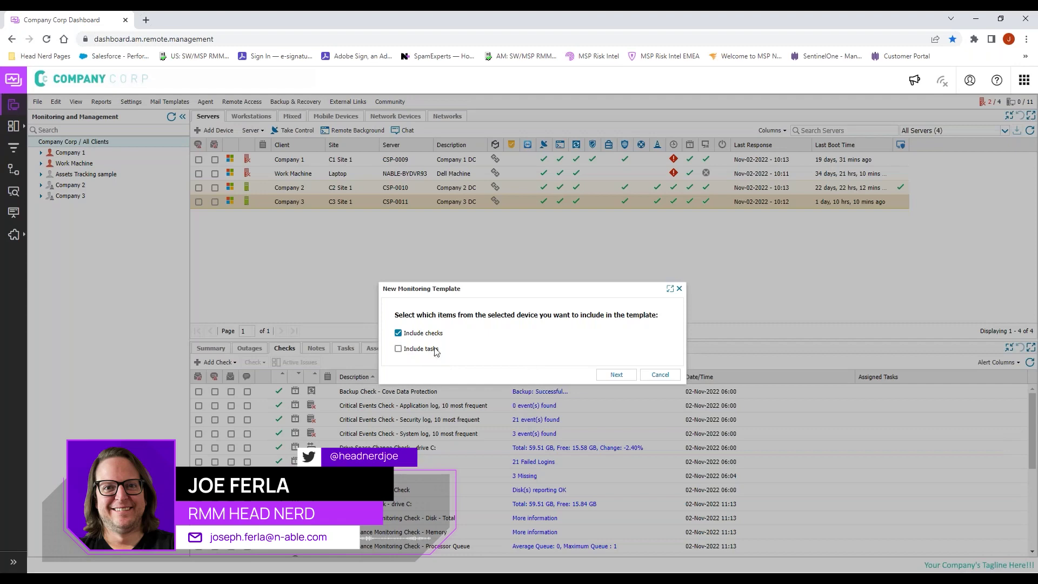
{"action": "left_click", "coordinate": [410, 348]}
{"action": "left_click", "coordinate": [616, 375]}
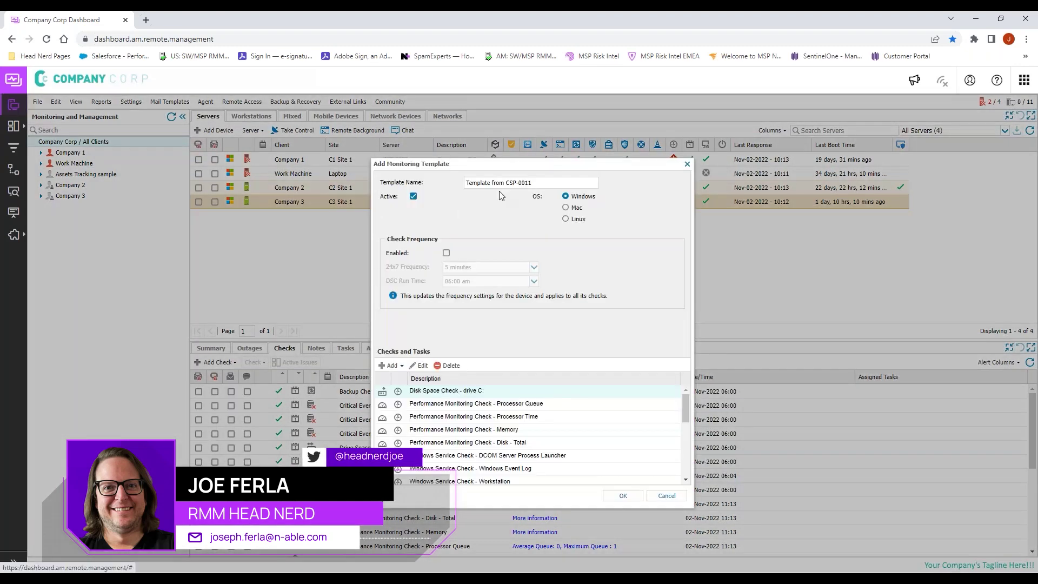
{"action": "type", "text": "for "}
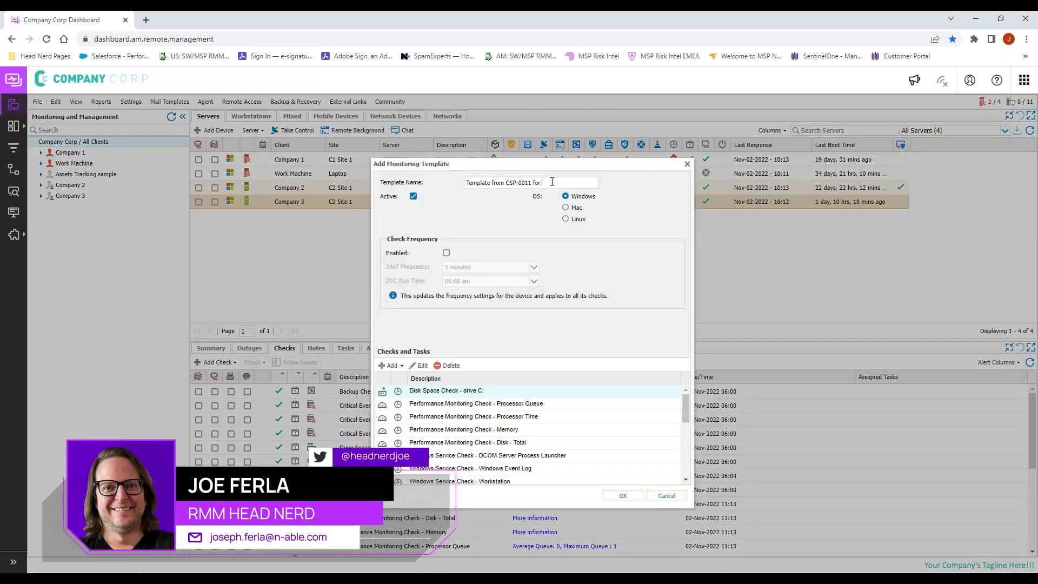
{"action": "type", "text": "office hours"}
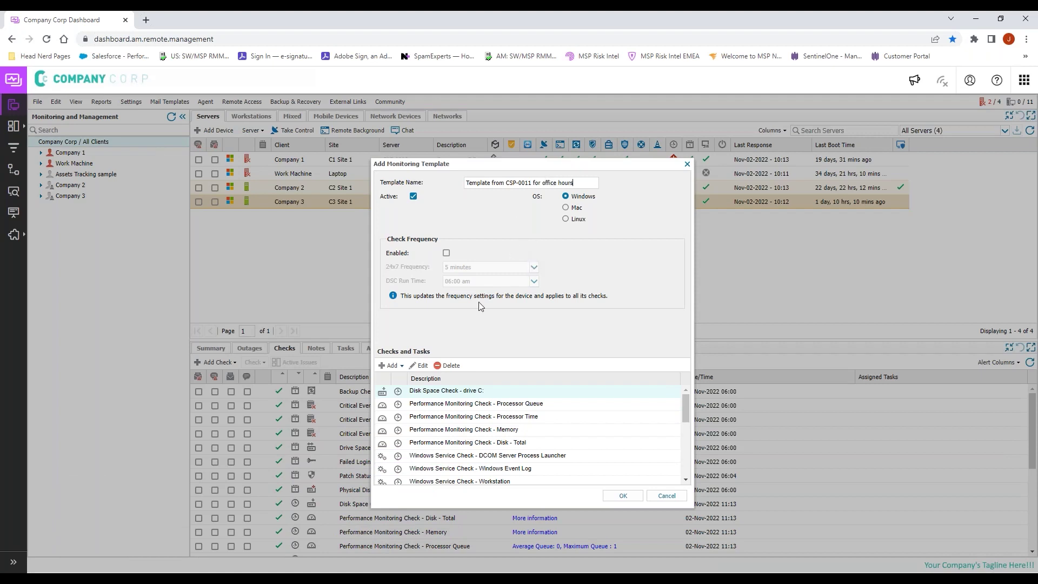
{"action": "left_click", "coordinate": [446, 252]}
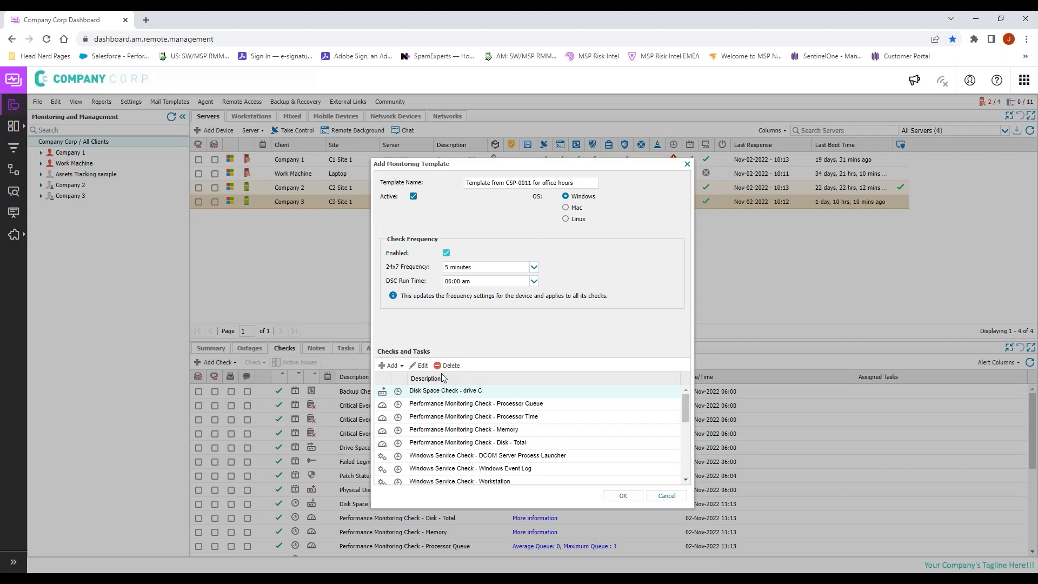
Step: Add a script check using the User Defined 'edr exists?' script with a 120-second timeout
{"action": "left_click", "coordinate": [389, 366]}
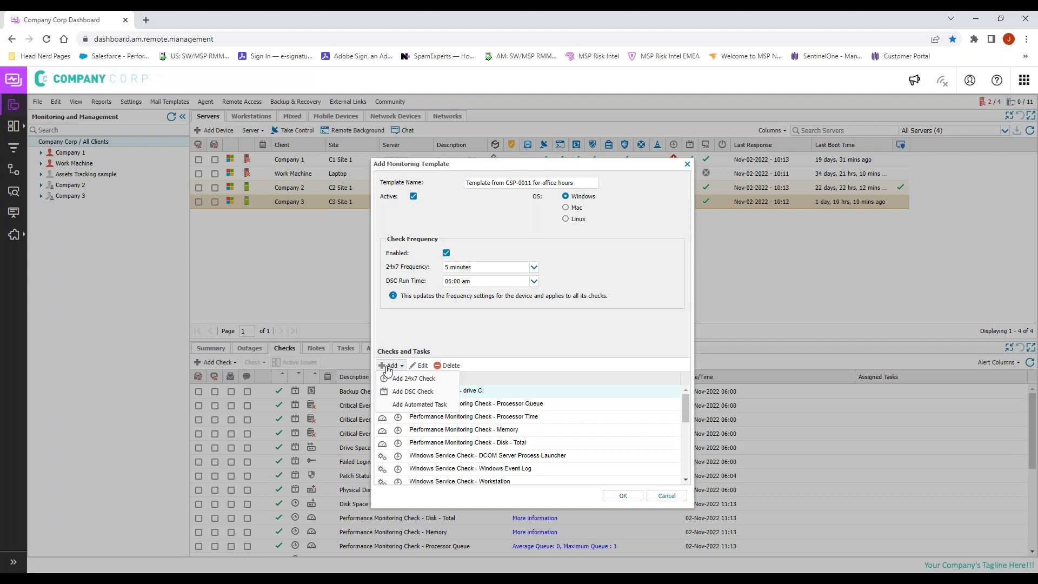
{"action": "mouse_move", "coordinate": [395, 383]}
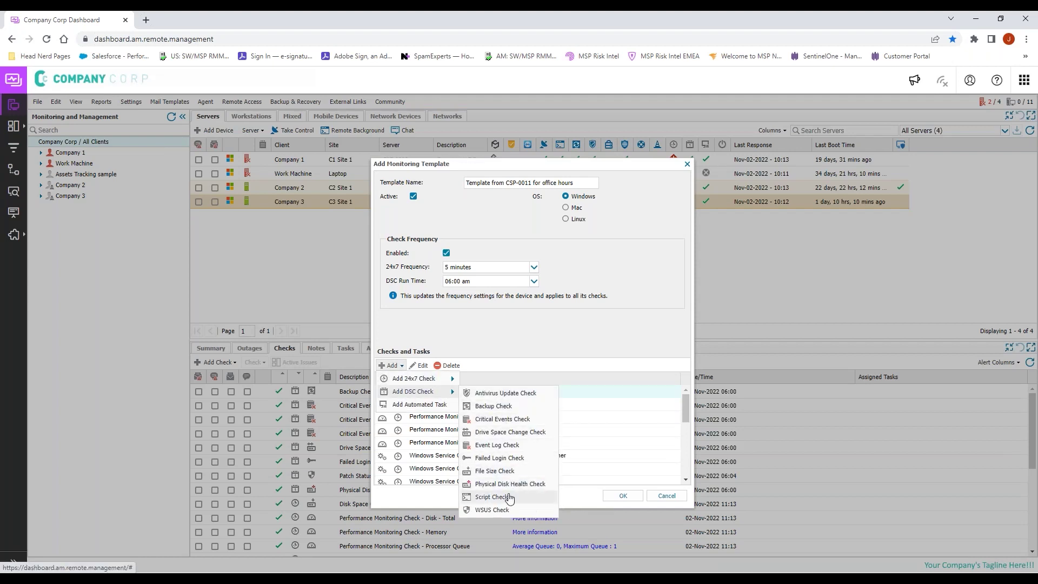
{"action": "left_click", "coordinate": [508, 498]}
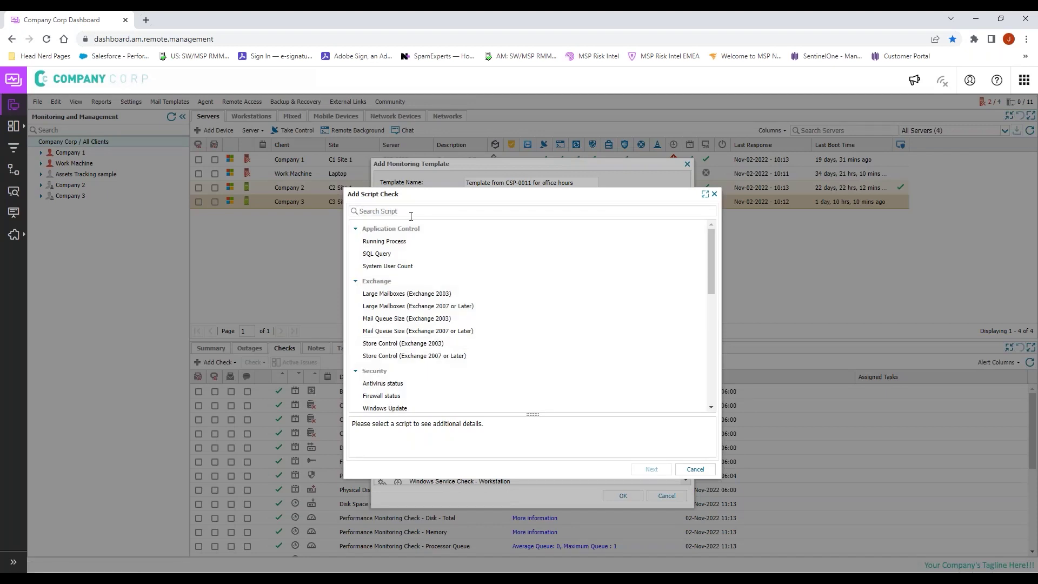
{"action": "left_click_drag", "start_coordinate": [710, 251], "coordinate": [712, 342]}
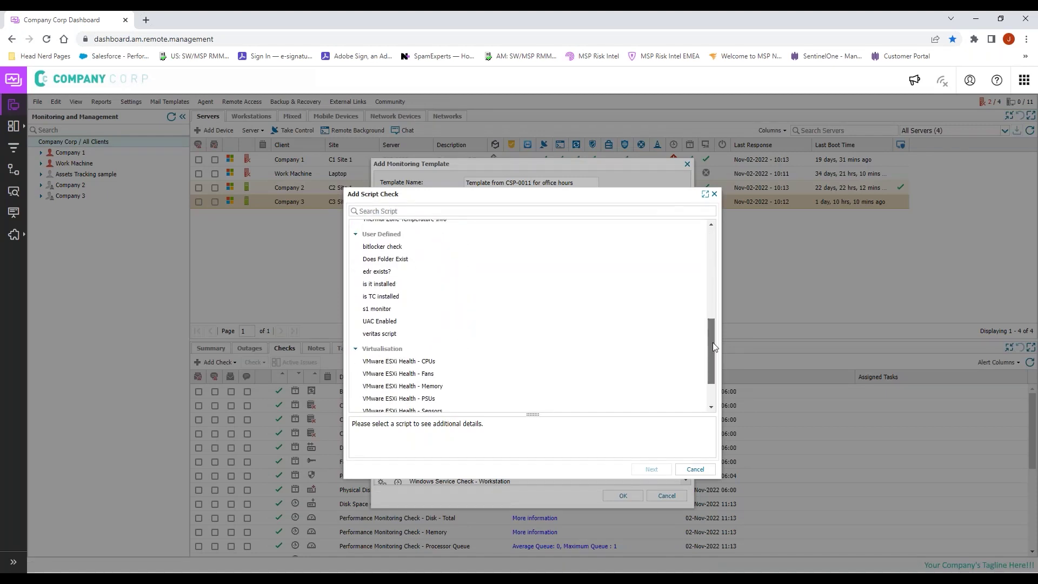
{"action": "double_click", "coordinate": [406, 272]}
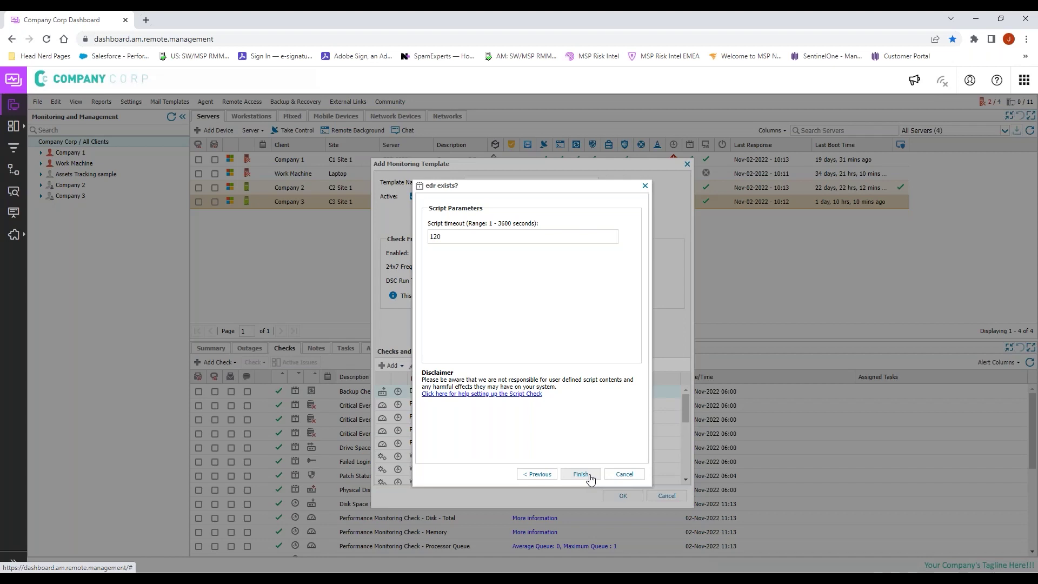
{"action": "left_click", "coordinate": [580, 474]}
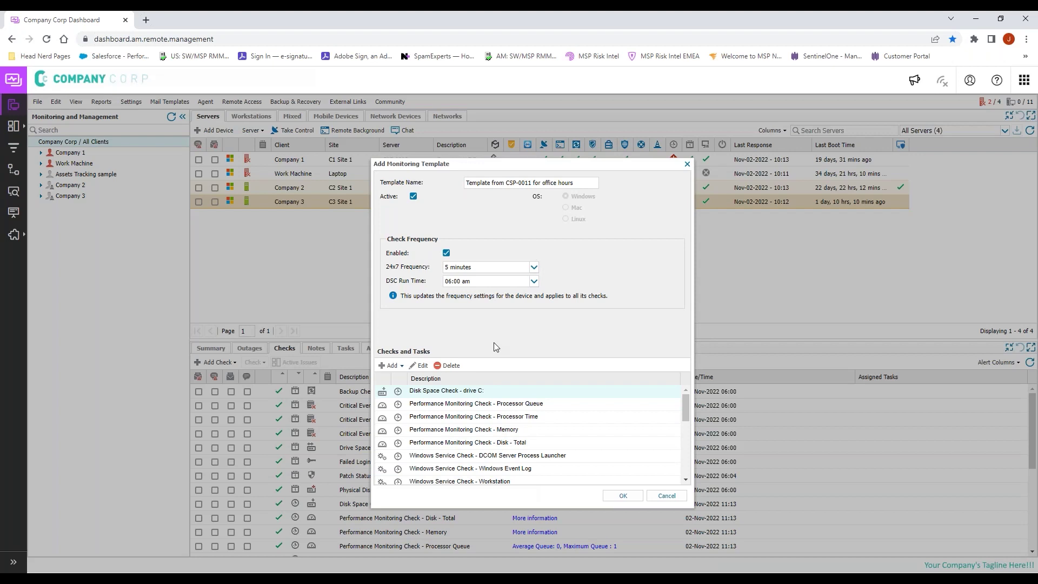
Step: Start a new automated task using the S1 deployment script, found by searching 's1'
{"action": "left_click", "coordinate": [387, 366]}
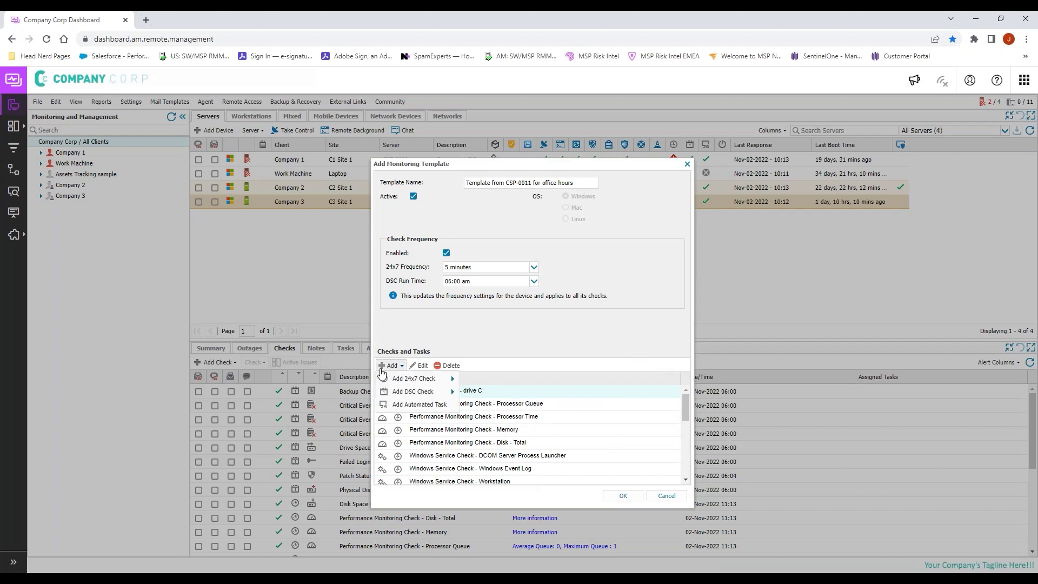
{"action": "mouse_move", "coordinate": [430, 390]}
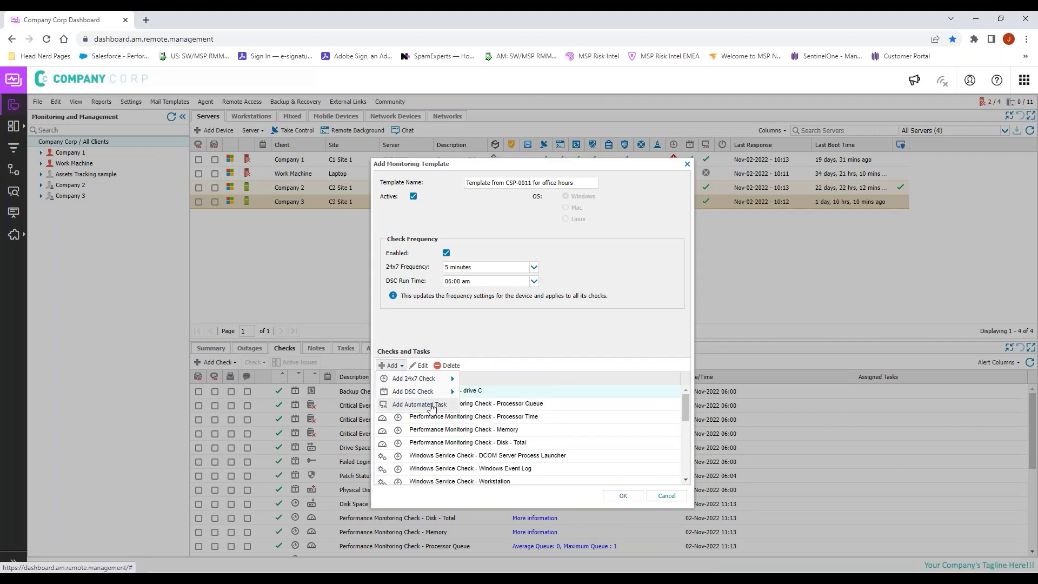
{"action": "left_click", "coordinate": [419, 405]}
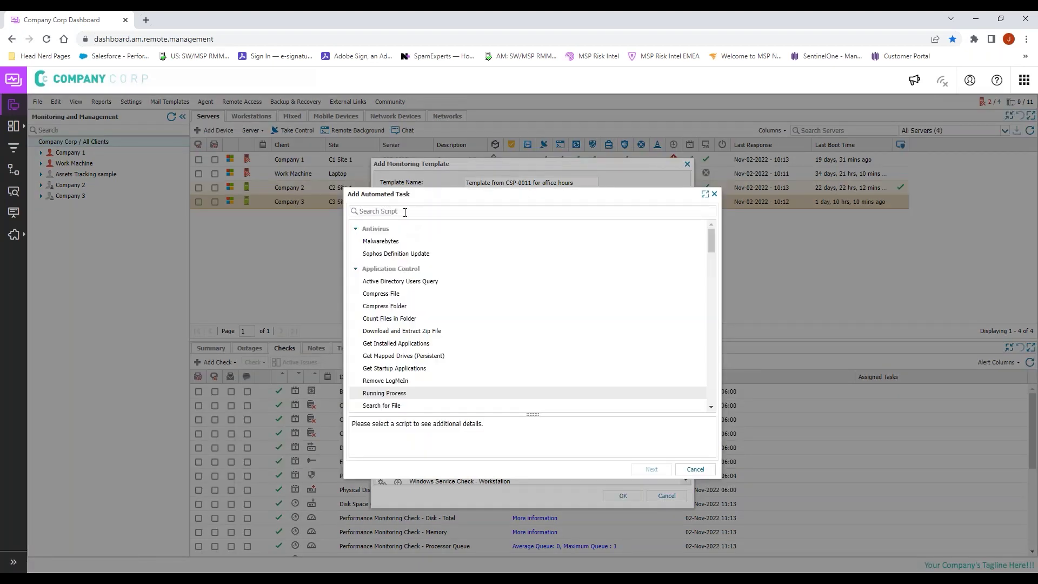
{"action": "type", "text": "s"}
{"action": "key", "text": "BackSpace"}
{"action": "type", "text": "s1"}
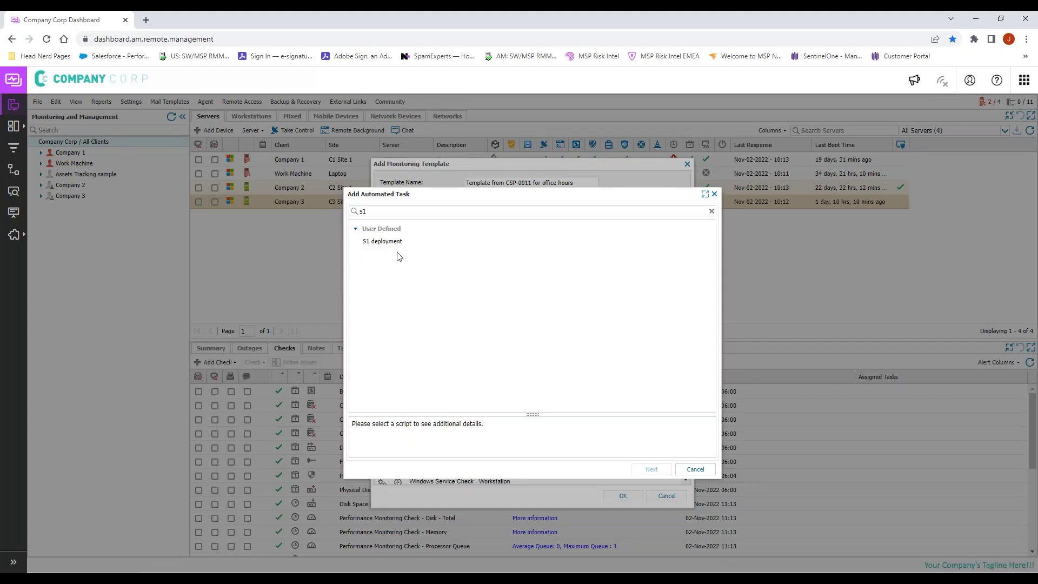
{"action": "left_click", "coordinate": [395, 241]}
{"action": "left_click", "coordinate": [649, 471]}
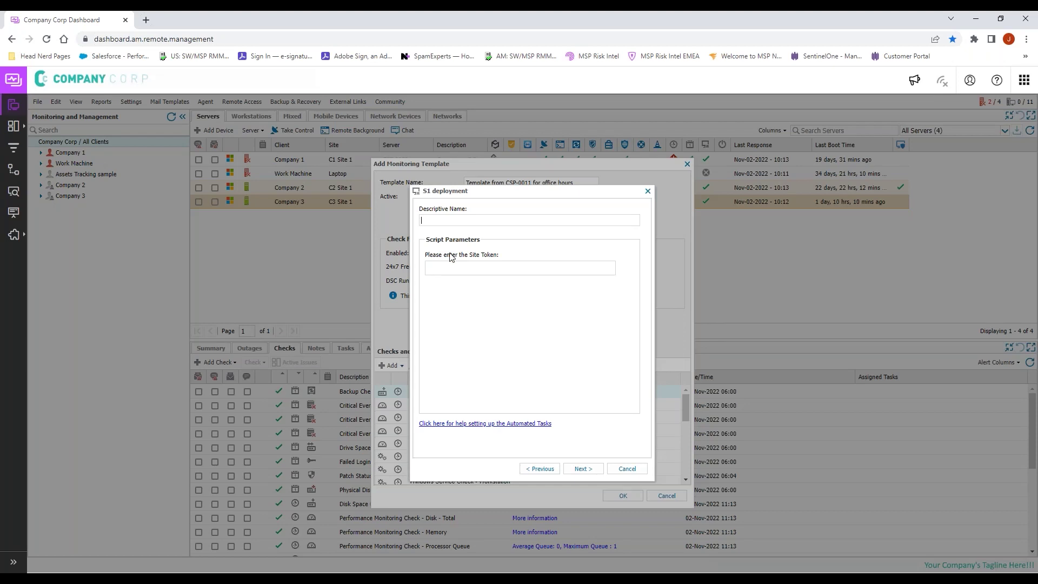
Step: Name the task 'edr deployment' and enter the site token
{"action": "type", "text": "edr deployment"}
{"action": "left_click", "coordinate": [473, 272]}
{"action": "type", "text": "xxxxxxx"}
{"action": "key", "text": "BackSpace"}
{"action": "key", "text": "BackSpace"}
{"action": "key", "text": "BackSpace"}
{"action": "key", "text": "BackSpace"}
{"action": "key", "text": "BackSpace"}
{"action": "key", "text": "BackSpace"}
{"action": "type", "text": "xxxxxxx"}
{"action": "key", "text": "BackSpace"}
{"action": "key", "text": "BackSpace"}
{"action": "key", "text": "BackSpace"}
{"action": "key", "text": "BackSpace"}
{"action": "key", "text": "BackSpace"}
{"action": "key", "text": "BackSpace"}
{"action": "type", "text": "xxxxxxxxxxxxxxxxxxxxxxxx"}
{"action": "double_click", "coordinate": [464, 269]}
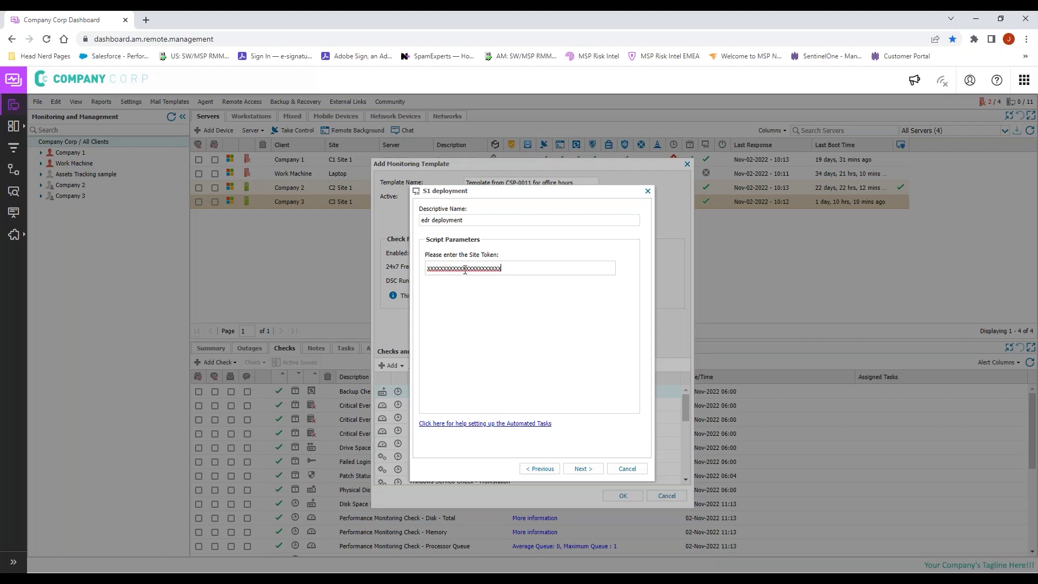
{"action": "left_click", "coordinate": [587, 471]}
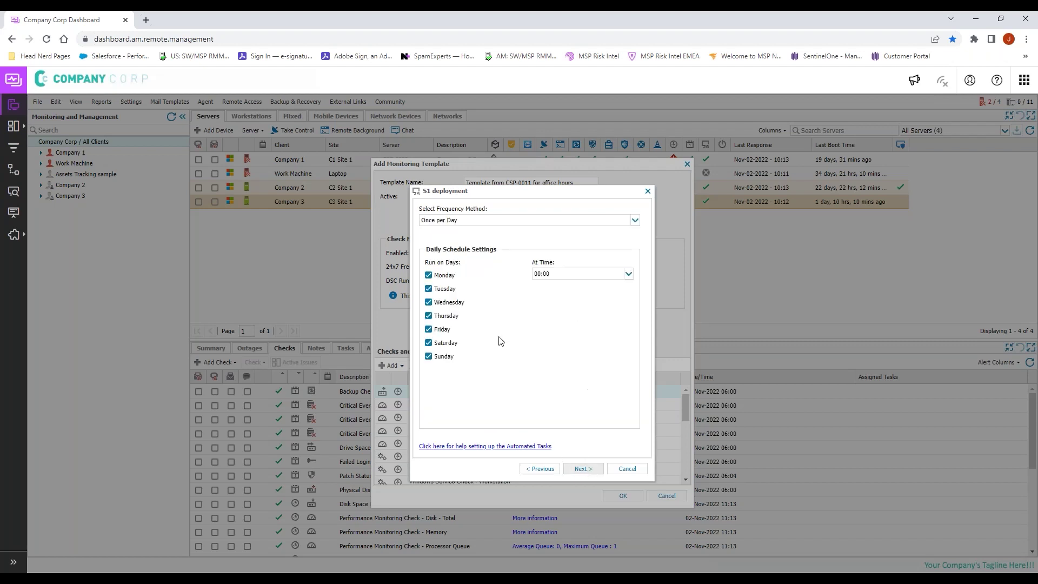
Step: Make the edr deployment task run On Check Failure of the 'edr exists?' script check, then finish
{"action": "left_click", "coordinate": [458, 222]}
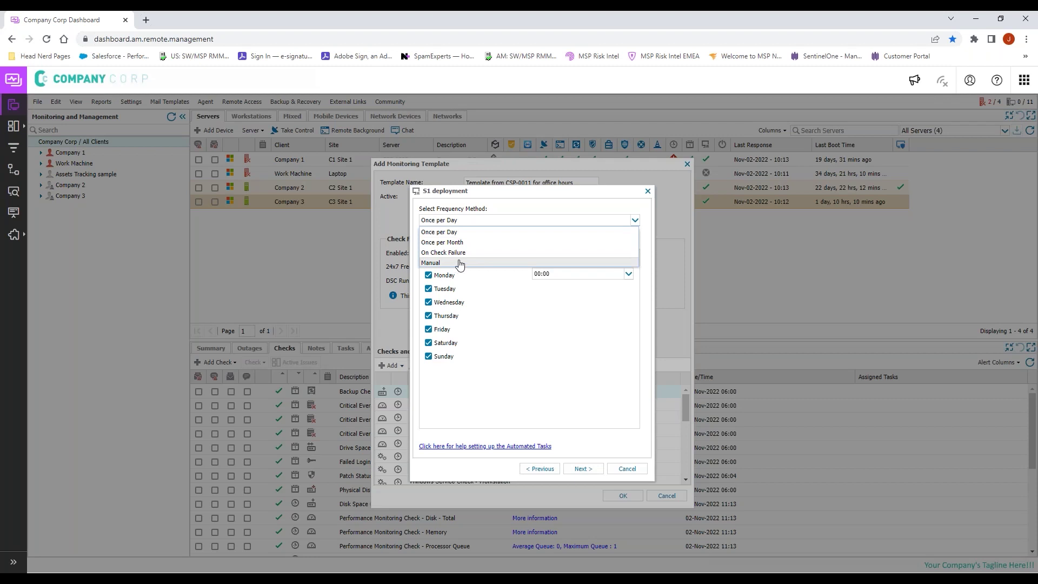
{"action": "left_click", "coordinate": [456, 252]}
{"action": "left_click", "coordinate": [489, 274]}
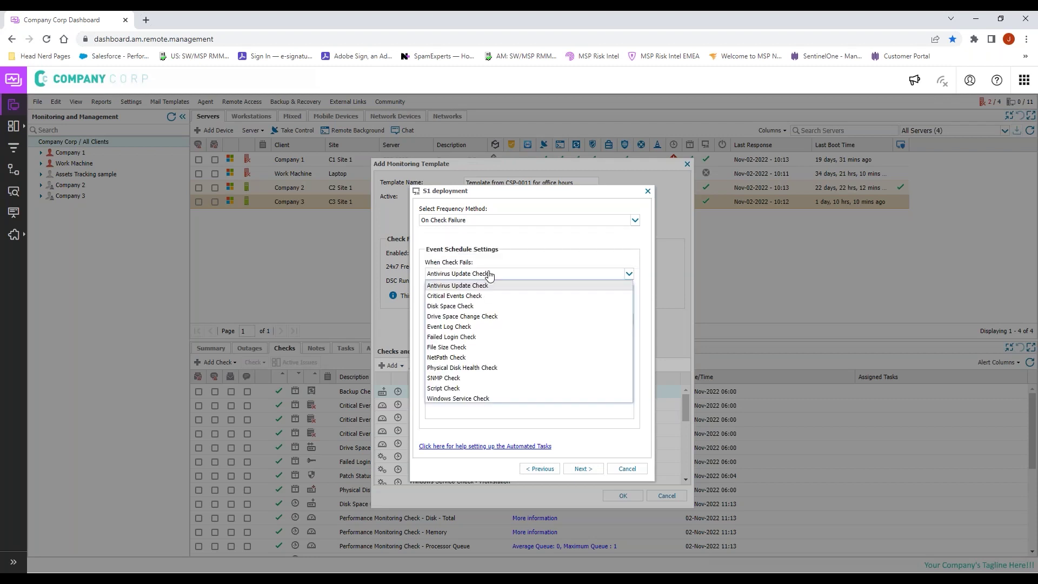
{"action": "left_click", "coordinate": [469, 392]}
{"action": "left_click", "coordinate": [469, 320]}
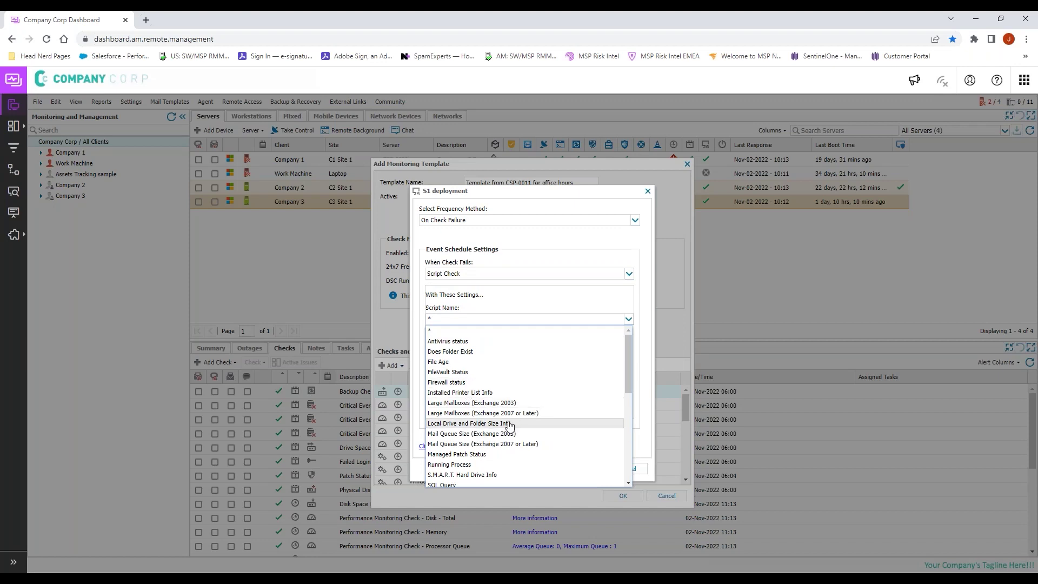
{"action": "scroll", "coordinate": [509, 425], "scroll_direction": "down", "scroll_amount": 1}
{"action": "scroll", "coordinate": [509, 426], "scroll_direction": "down", "scroll_amount": 3}
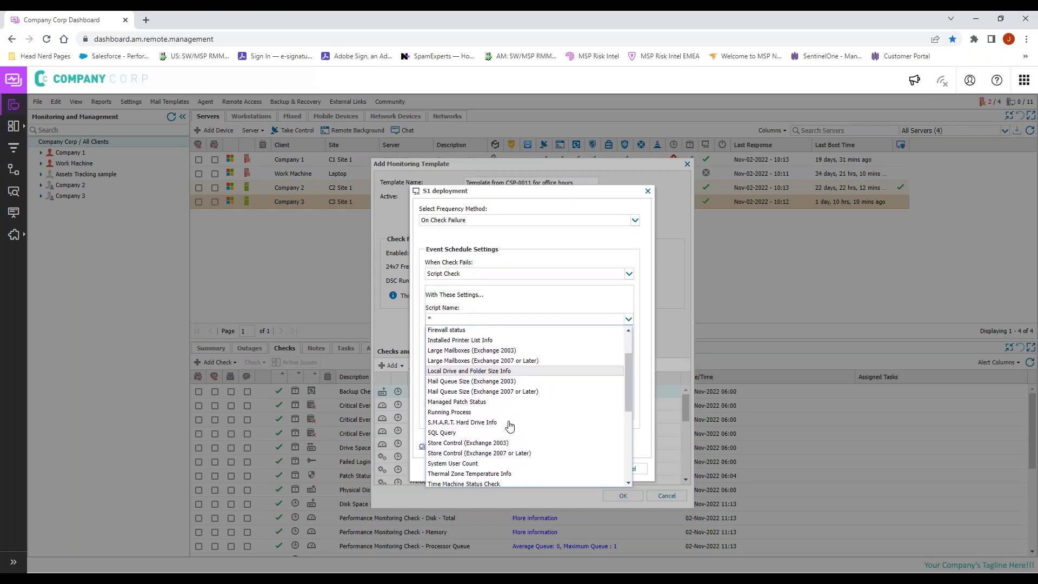
{"action": "scroll", "coordinate": [509, 425], "scroll_direction": "down", "scroll_amount": 5}
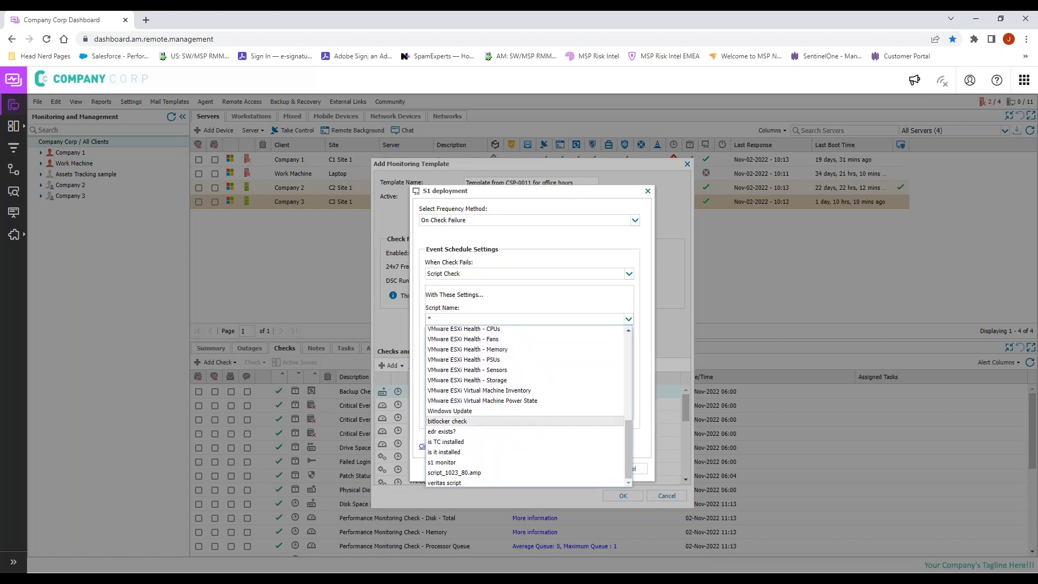
{"action": "left_click", "coordinate": [443, 431]}
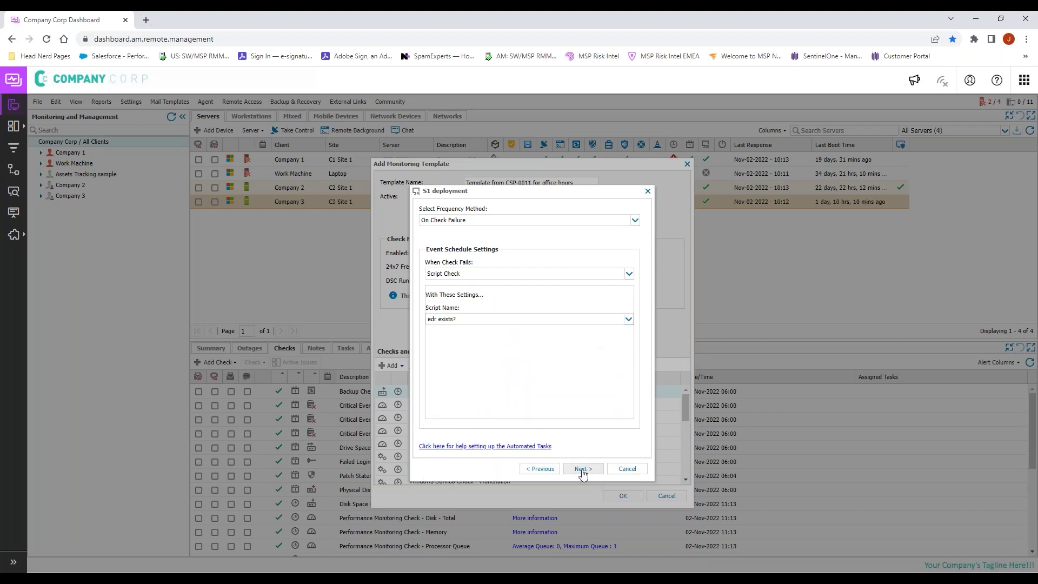
{"action": "left_click", "coordinate": [582, 469]}
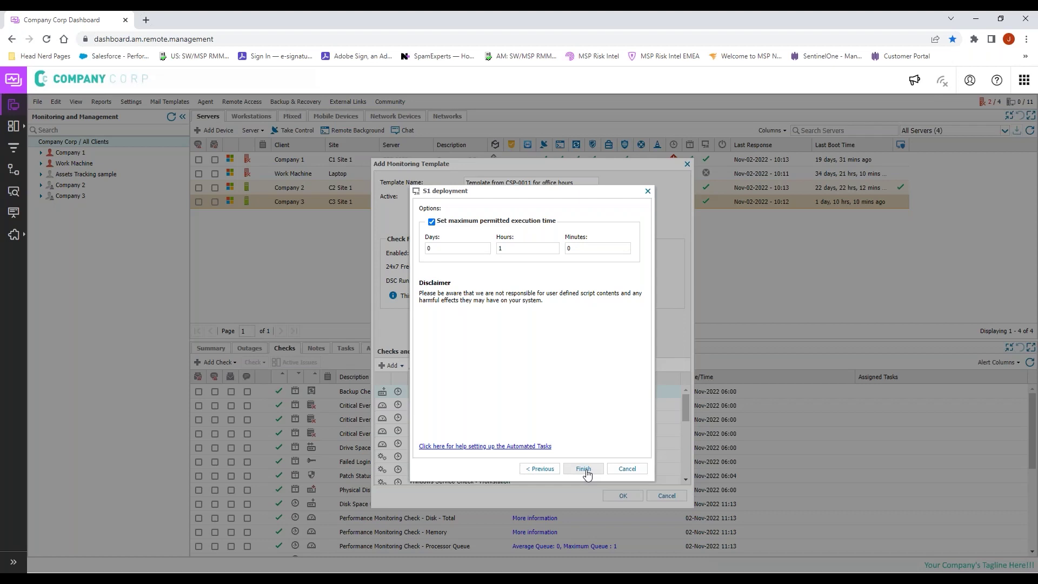
{"action": "left_click", "coordinate": [583, 468]}
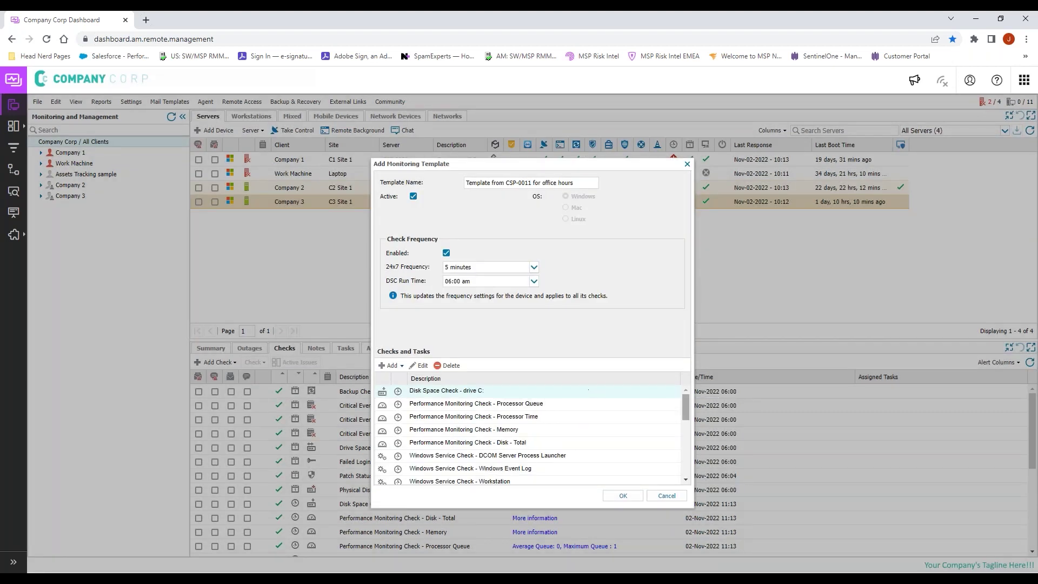
Step: Confirm the S1 deployment task is in the Checks and Tasks list and save the template
{"action": "left_click_drag", "start_coordinate": [686, 405], "coordinate": [677, 466]}
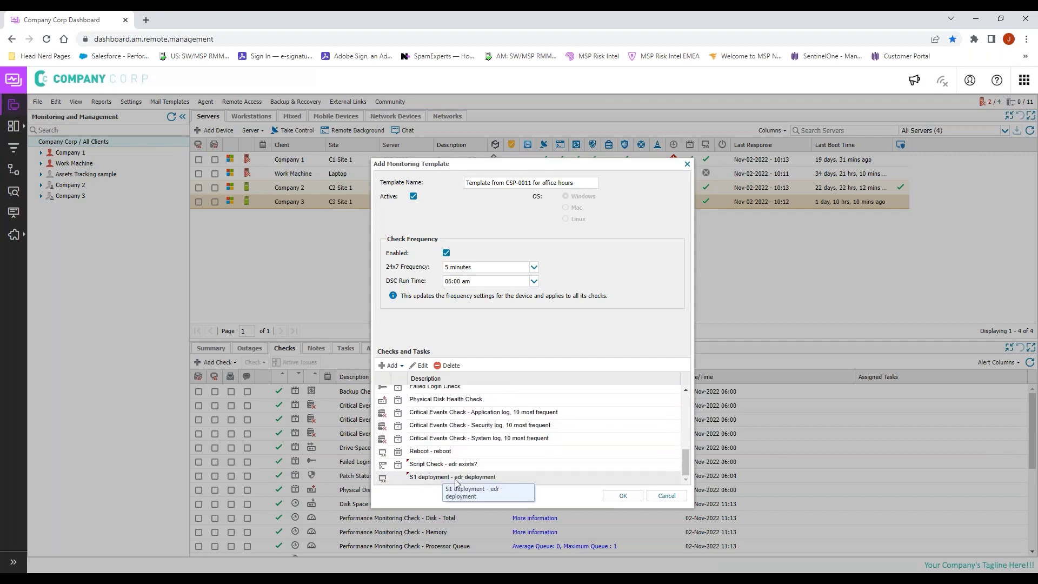
{"action": "left_click", "coordinate": [622, 496]}
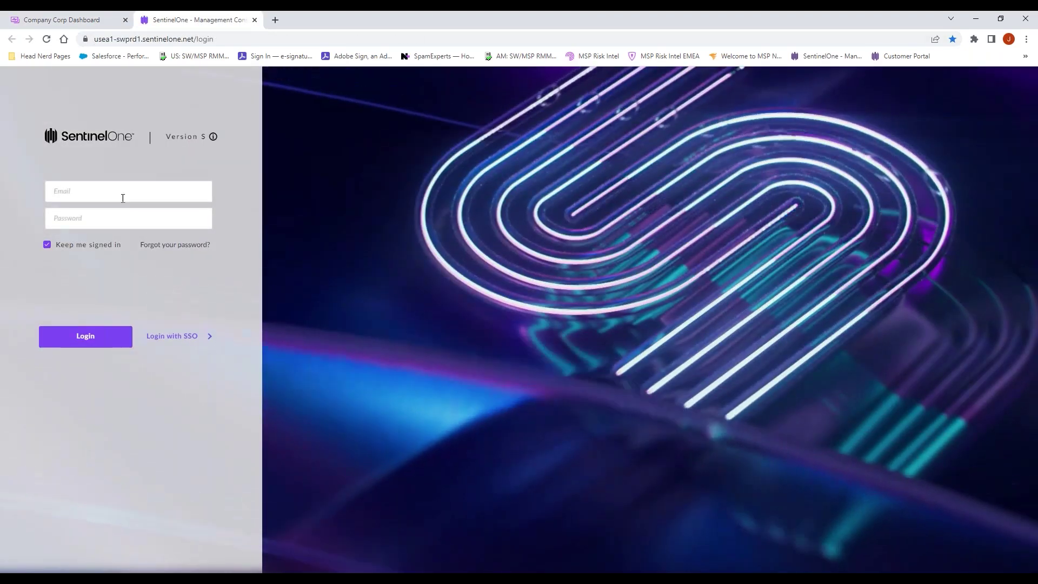
Step: Sign in to the SentinelOne console with the admin account's e-mail
{"action": "left_click", "coordinate": [122, 196]}
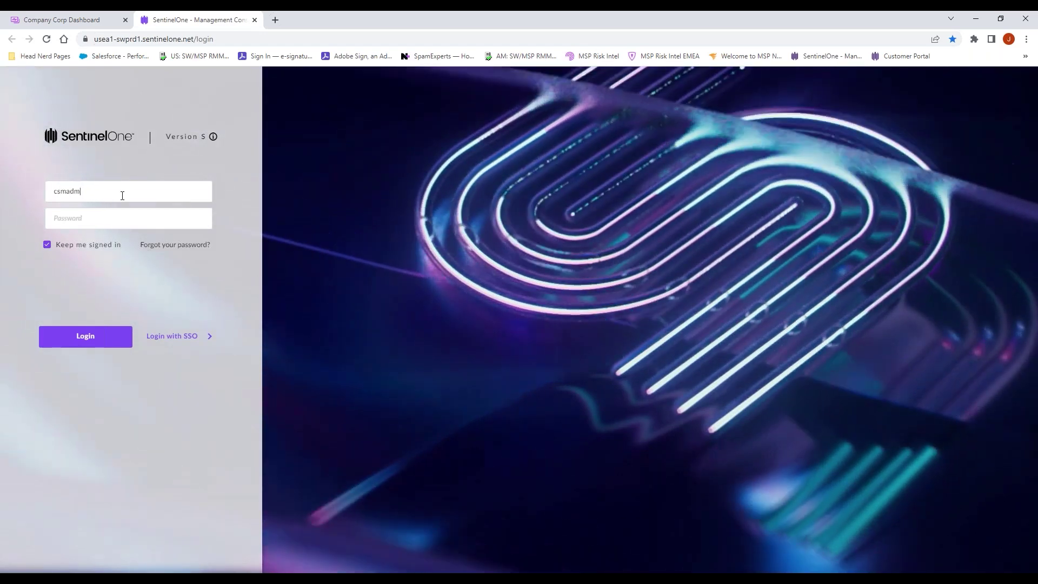
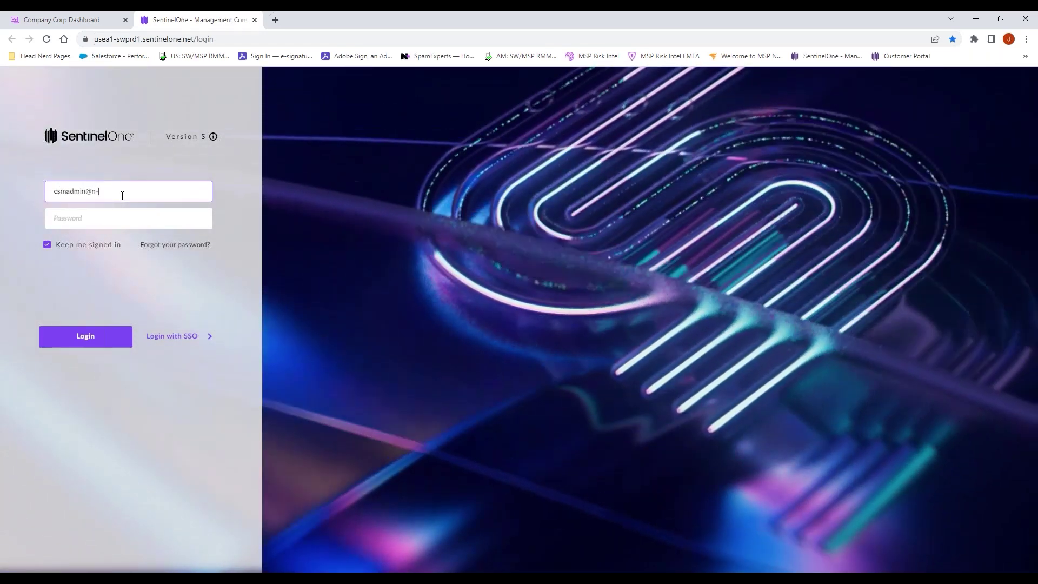
{"action": "key", "text": "Tab"}
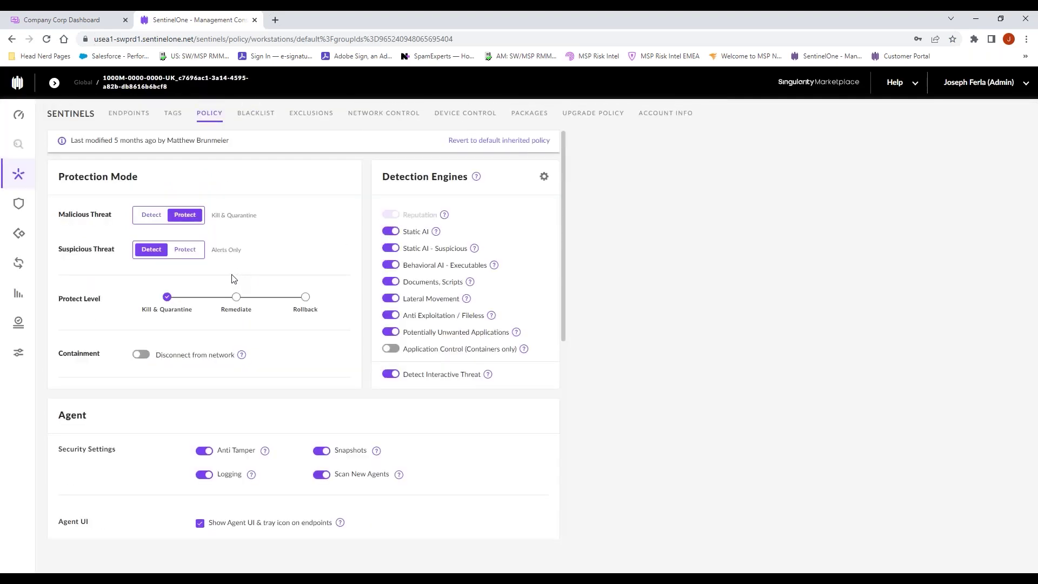
Step: Open Company 3's site info and copy its site token
{"action": "left_click", "coordinate": [54, 83]}
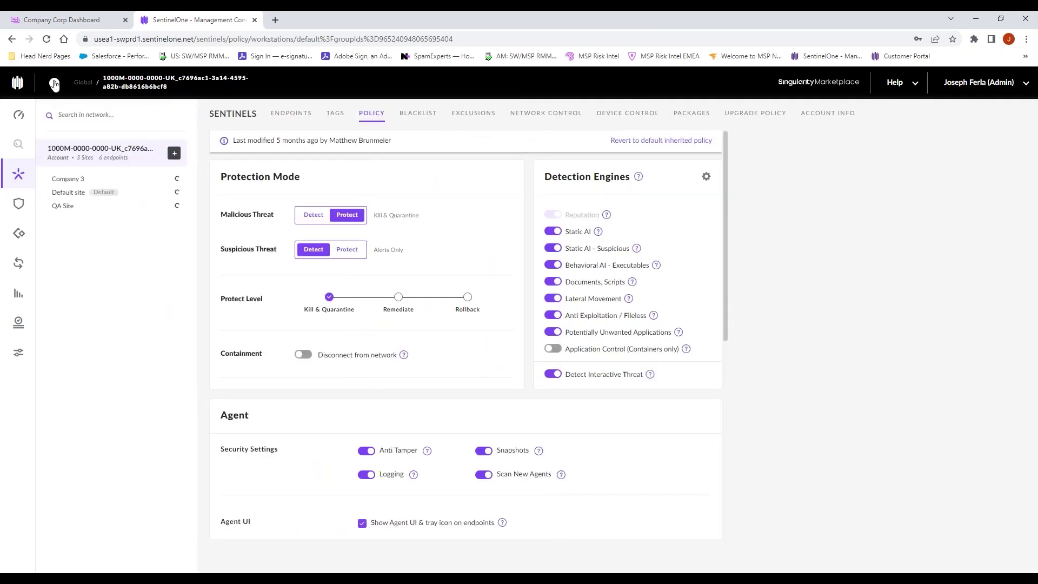
{"action": "left_click", "coordinate": [81, 185]}
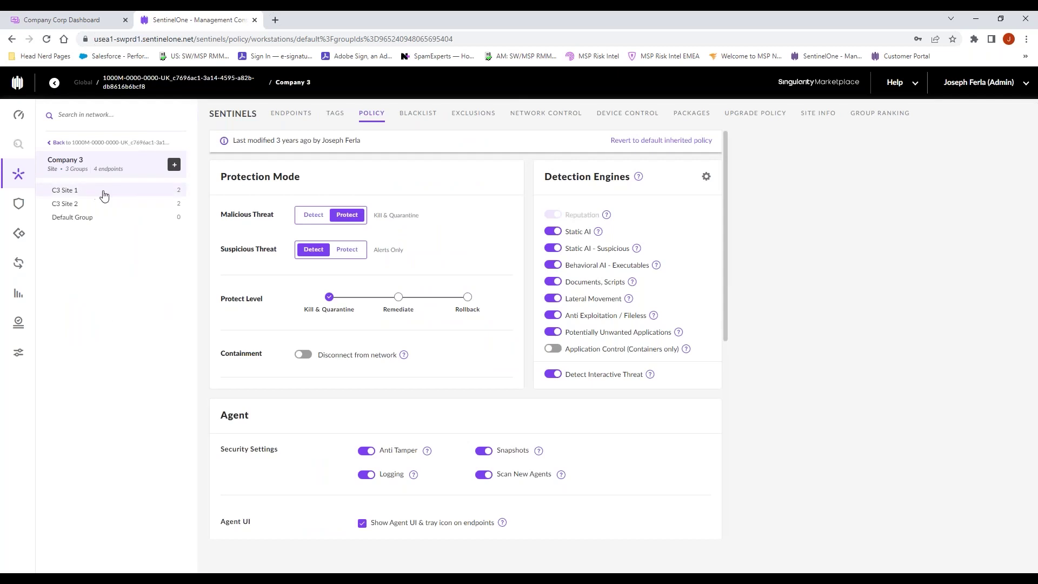
{"action": "left_click", "coordinate": [815, 123]}
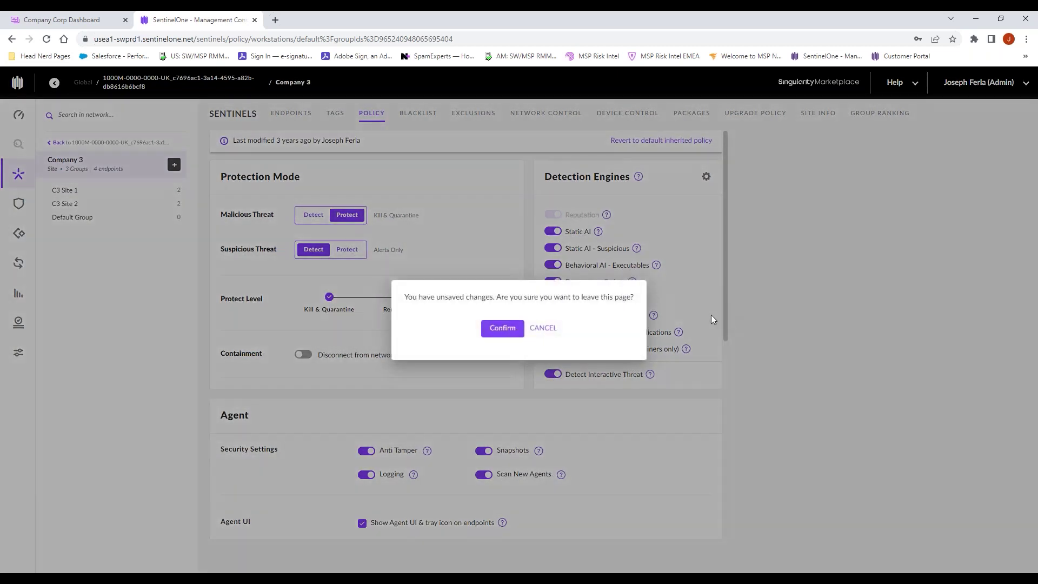
{"action": "left_click", "coordinate": [501, 326]}
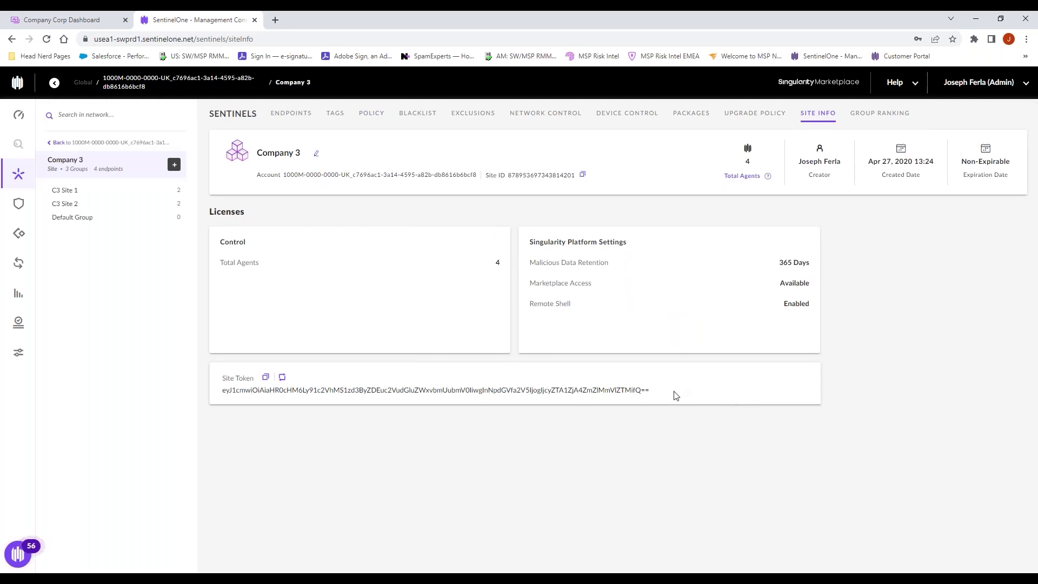
{"action": "left_click", "coordinate": [266, 377]}
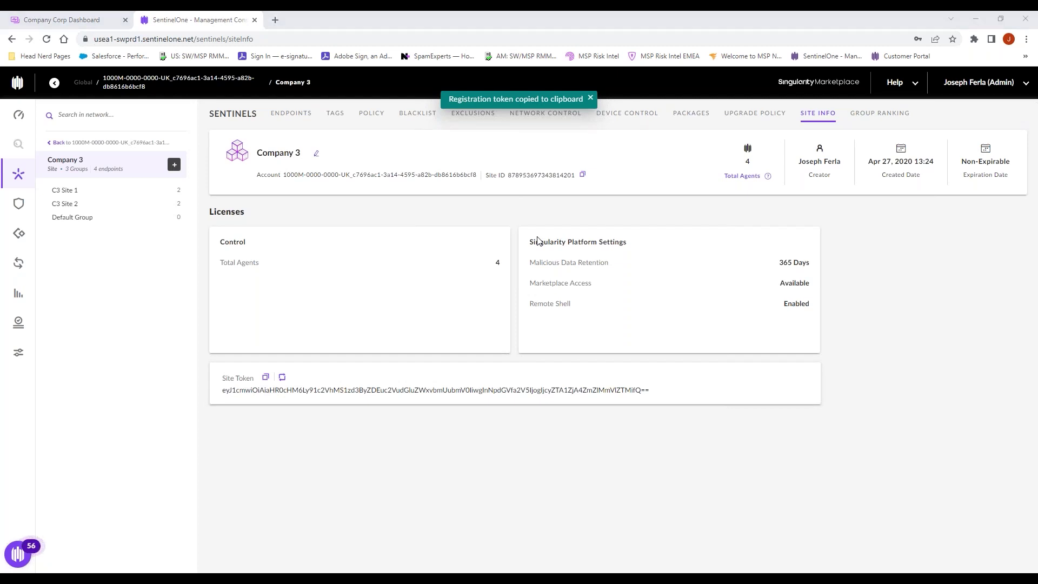
Step: Open the CSP-0011 template from Manage Templates and rename it 'Company 3 for office hours'
{"action": "left_click", "coordinate": [33, 21]}
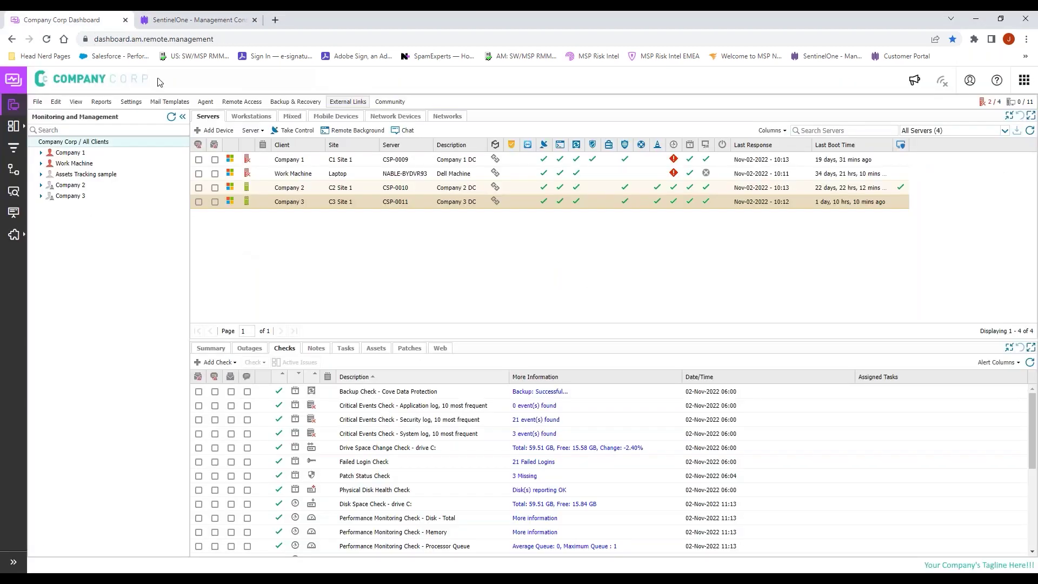
{"action": "left_click", "coordinate": [138, 105]}
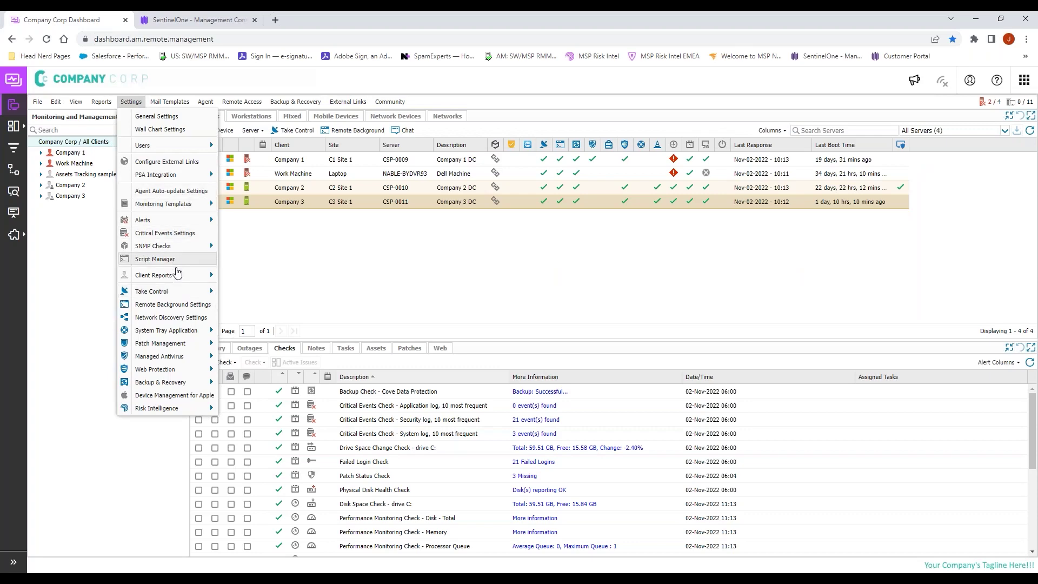
{"action": "mouse_move", "coordinate": [183, 210]}
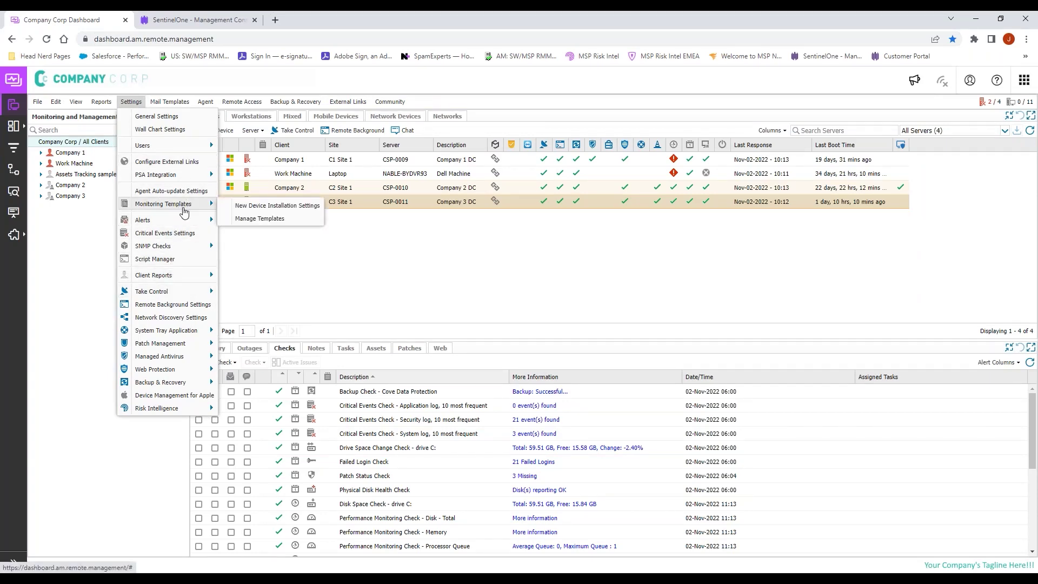
{"action": "left_click", "coordinate": [255, 219]}
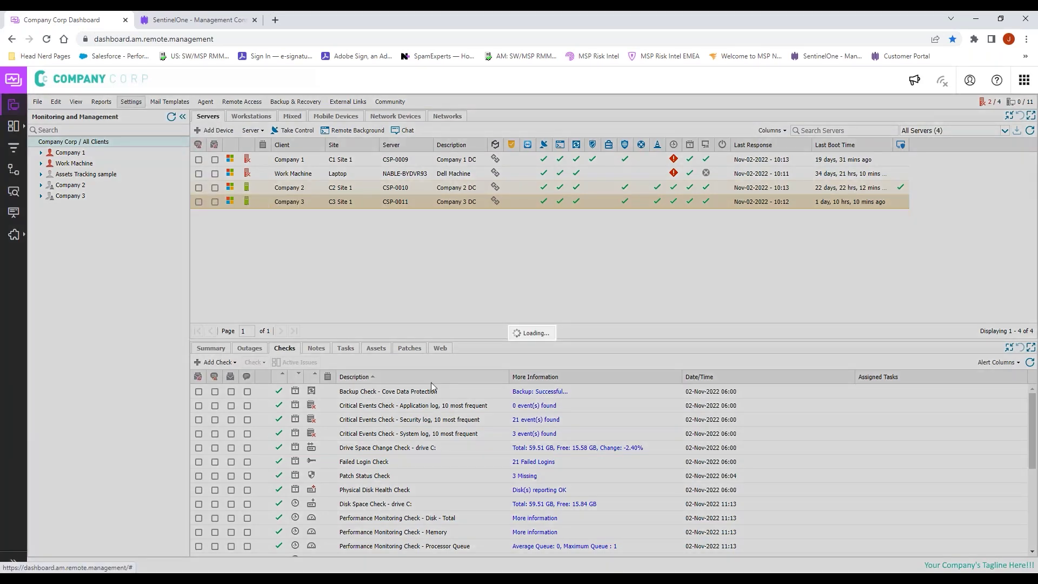
{"action": "double_click", "coordinate": [432, 375]}
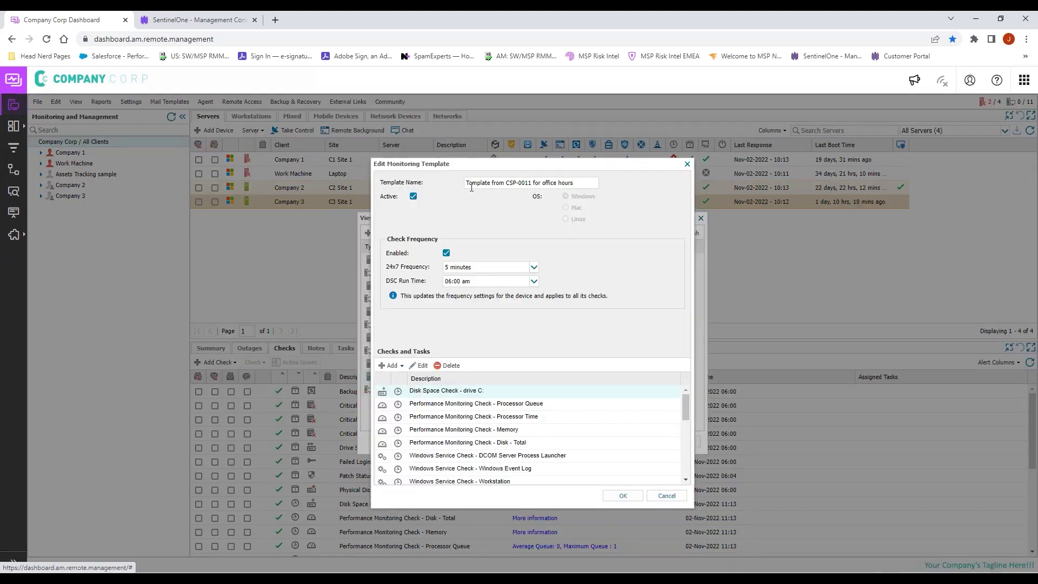
{"action": "left_click_drag", "start_coordinate": [531, 183], "coordinate": [268, 190]}
{"action": "type", "text": "COmpany"}
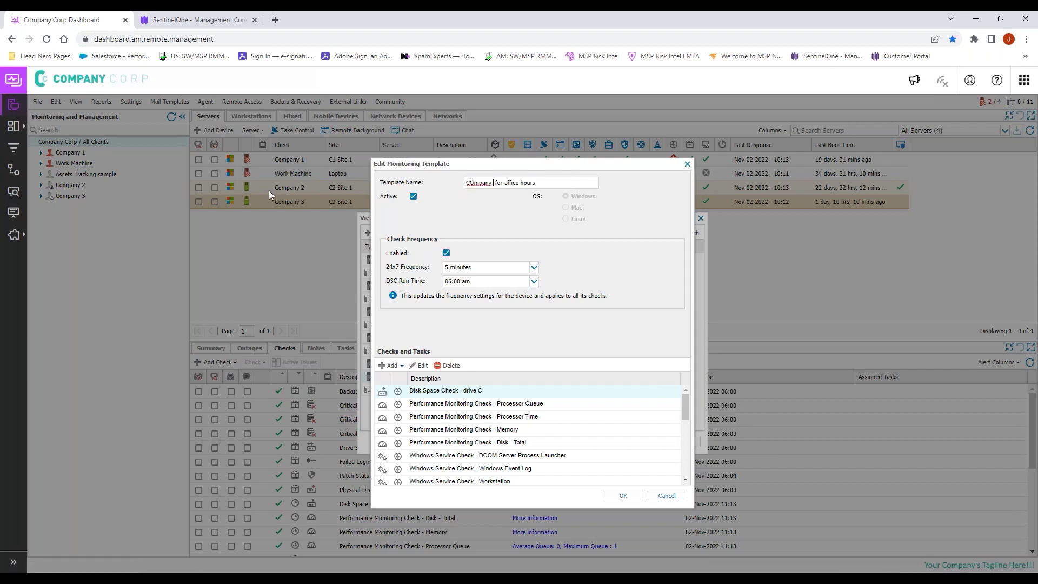
{"action": "key", "text": "BackSpace"}
{"action": "key", "text": "BackSpace"}
{"action": "key", "text": "BackSpace"}
{"action": "key", "text": "BackSpace"}
{"action": "key", "text": "BackSpace"}
{"action": "key", "text": "BackSpace"}
{"action": "type", "text": "ompany 3"}
Step: Replace the S1 deployment task's site token with the copied Company 3 token and save the template
{"action": "scroll", "coordinate": [558, 416], "scroll_direction": "down", "scroll_amount": 5}
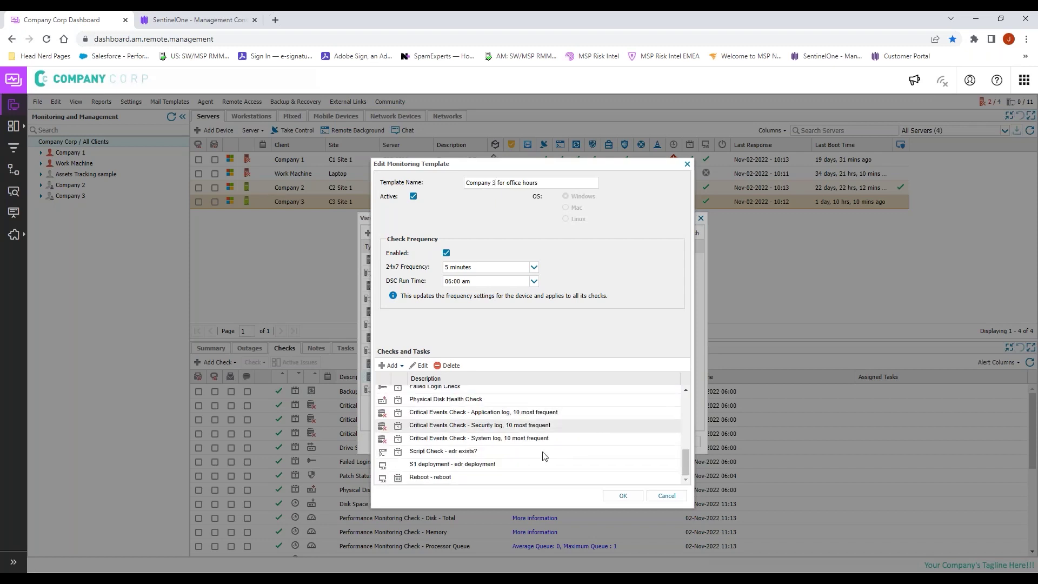
{"action": "double_click", "coordinate": [453, 465]}
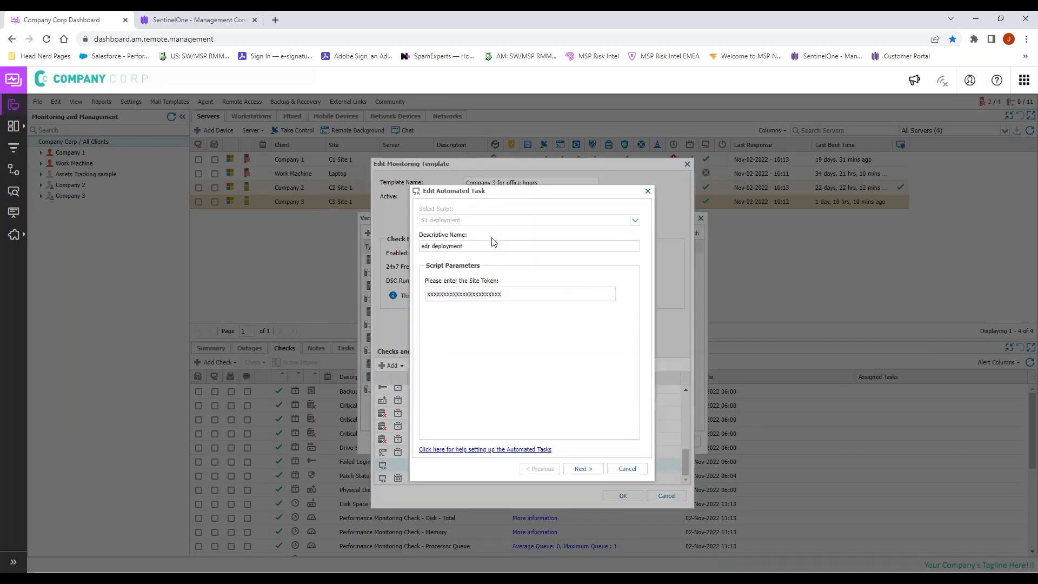
{"action": "double_click", "coordinate": [509, 295]}
{"action": "key", "text": "BackSpace"}
{"action": "key", "text": "ctrl+v"}
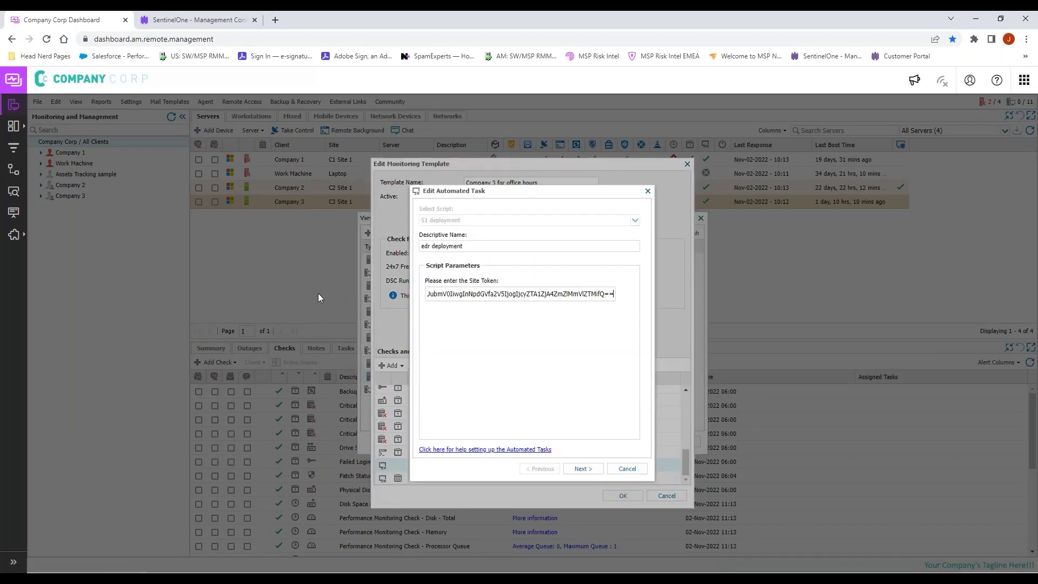
{"action": "left_click", "coordinate": [579, 469]}
{"action": "left_click", "coordinate": [579, 468]}
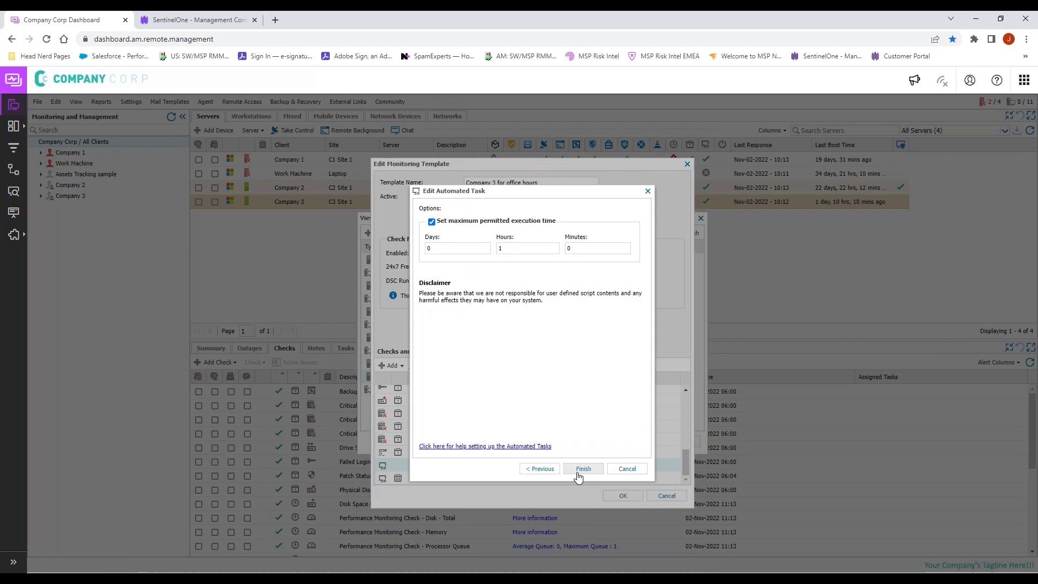
{"action": "left_click", "coordinate": [578, 469]}
{"action": "left_click", "coordinate": [623, 495]}
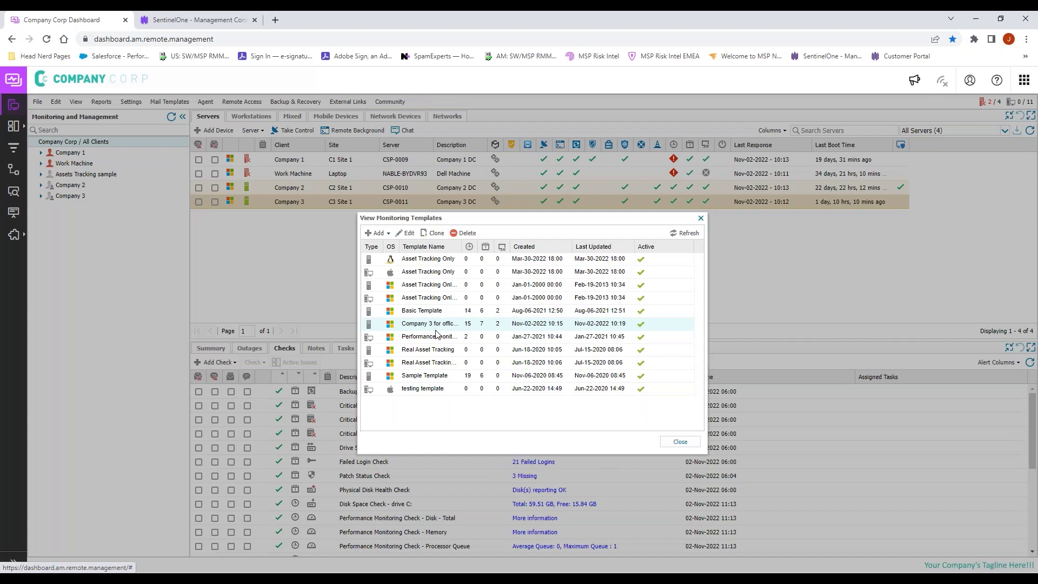
Step: Browse the SentinelOne console at account level, cancel the new site wizard, then return to N-sight
{"action": "left_click", "coordinate": [199, 19]}
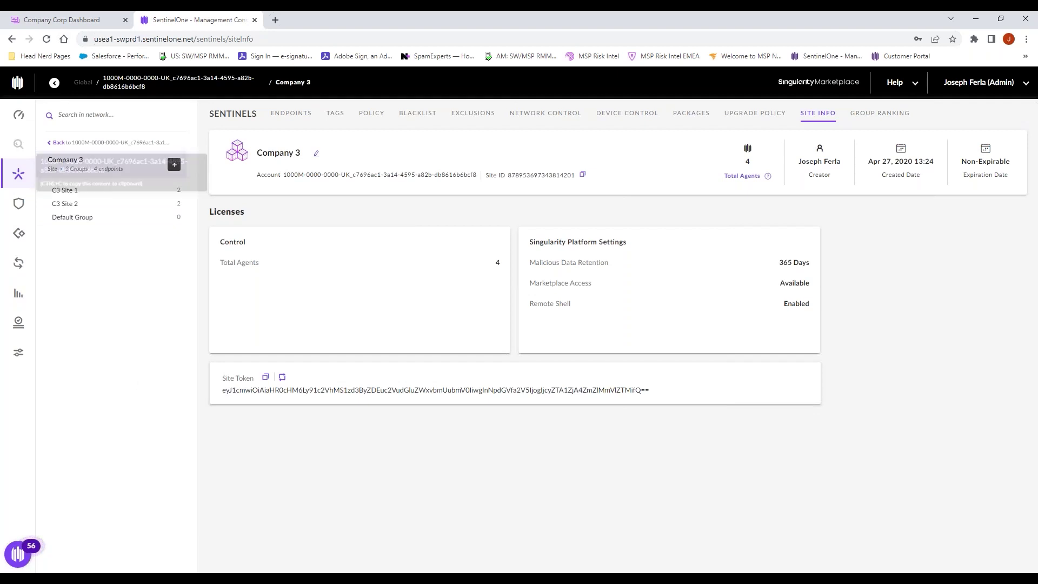
{"action": "left_click", "coordinate": [55, 83]}
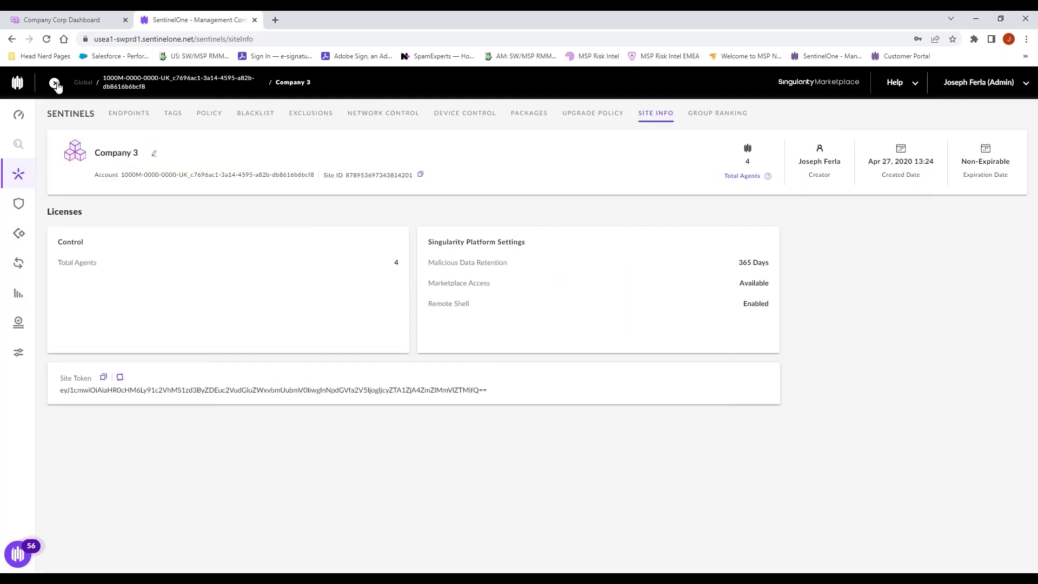
{"action": "left_click", "coordinate": [55, 82]}
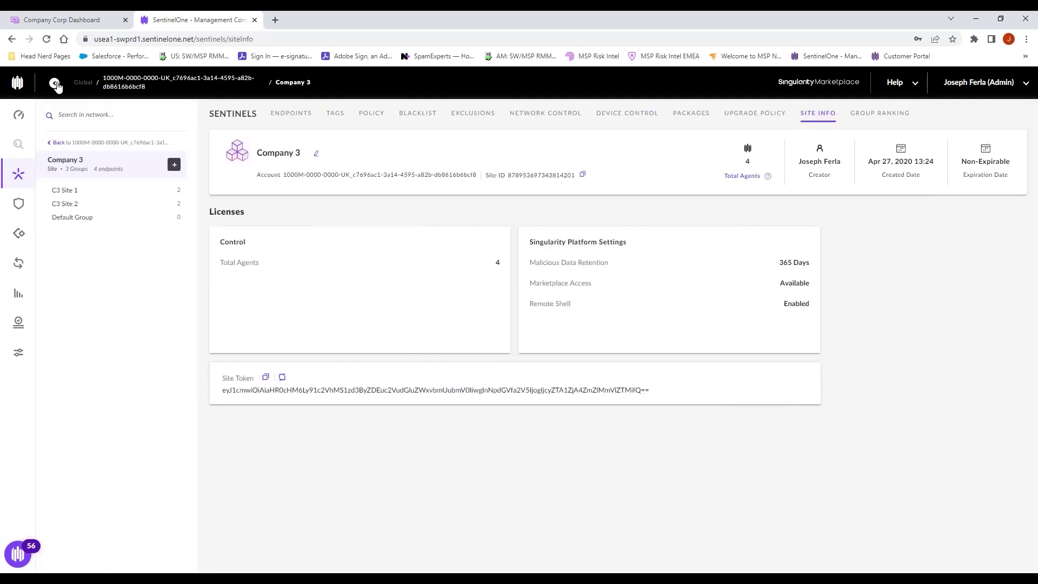
{"action": "left_click", "coordinate": [54, 143]}
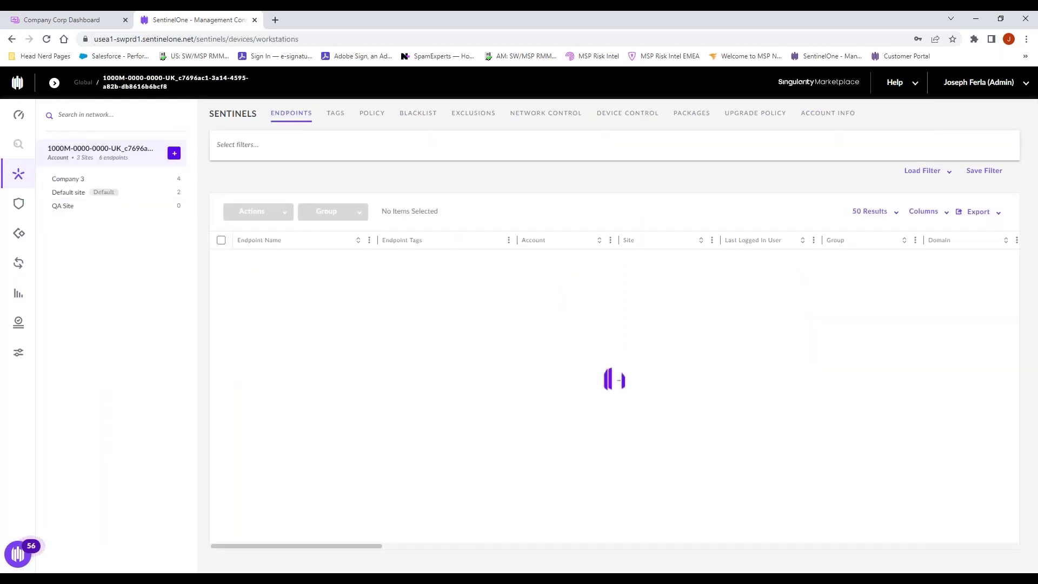
{"action": "left_click", "coordinate": [174, 153]}
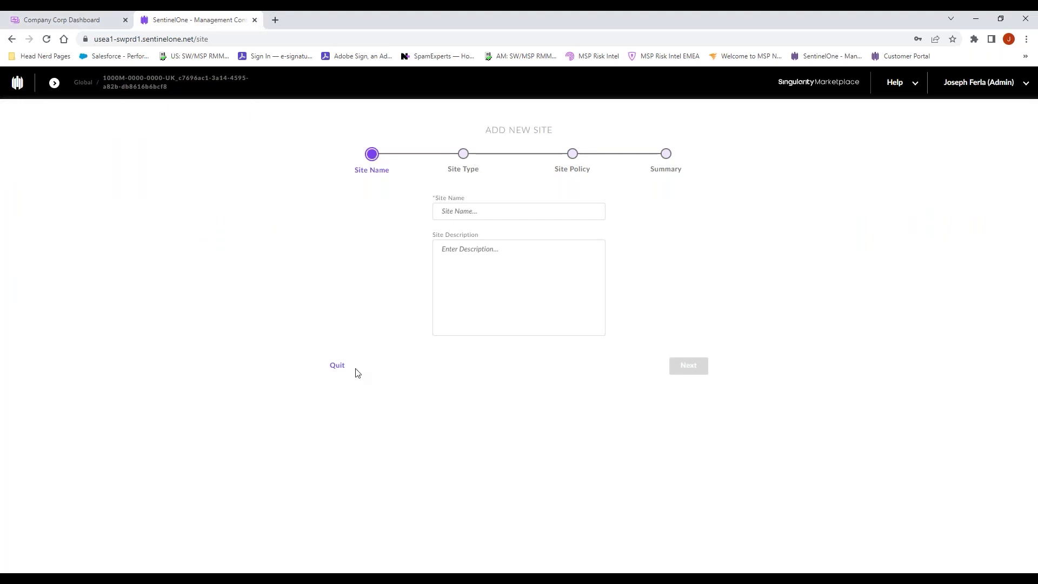
{"action": "left_click", "coordinate": [338, 366]}
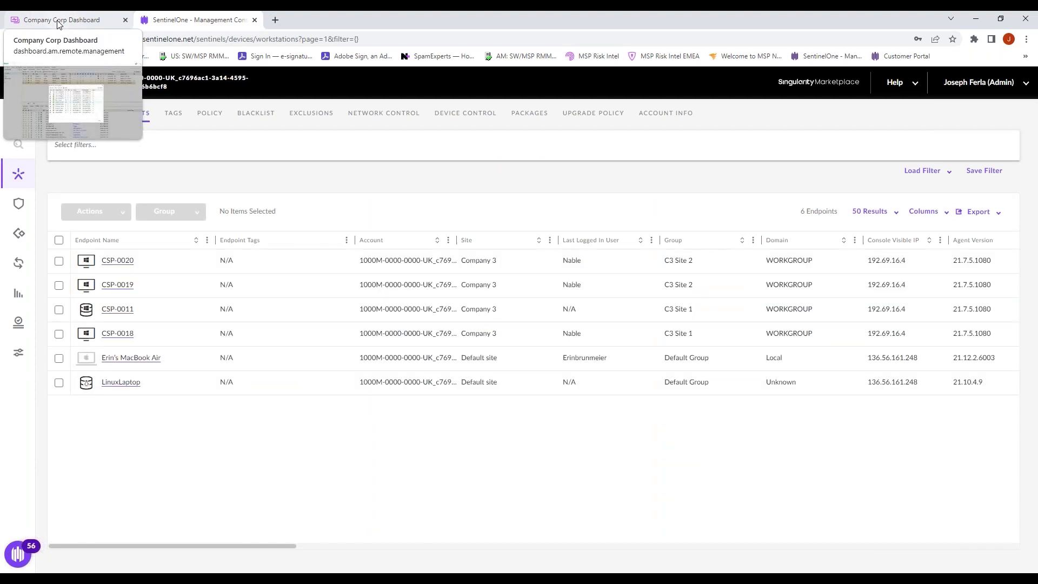
{"action": "left_click", "coordinate": [59, 21]}
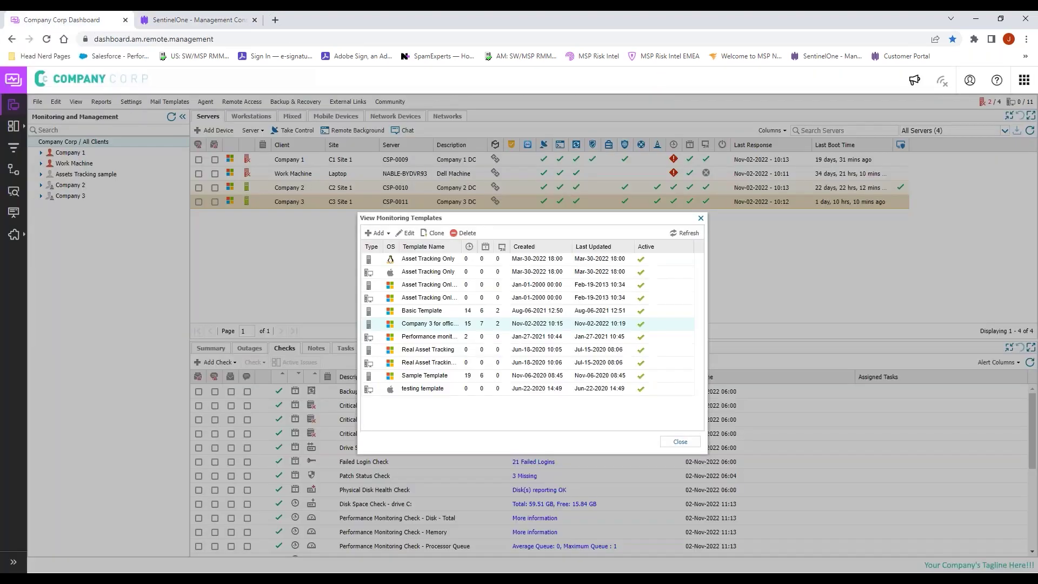
Step: For Company 3 servers, set new device installation On with 'Company 3 for office hours' as Windows Server Default
{"action": "left_click", "coordinate": [679, 442]}
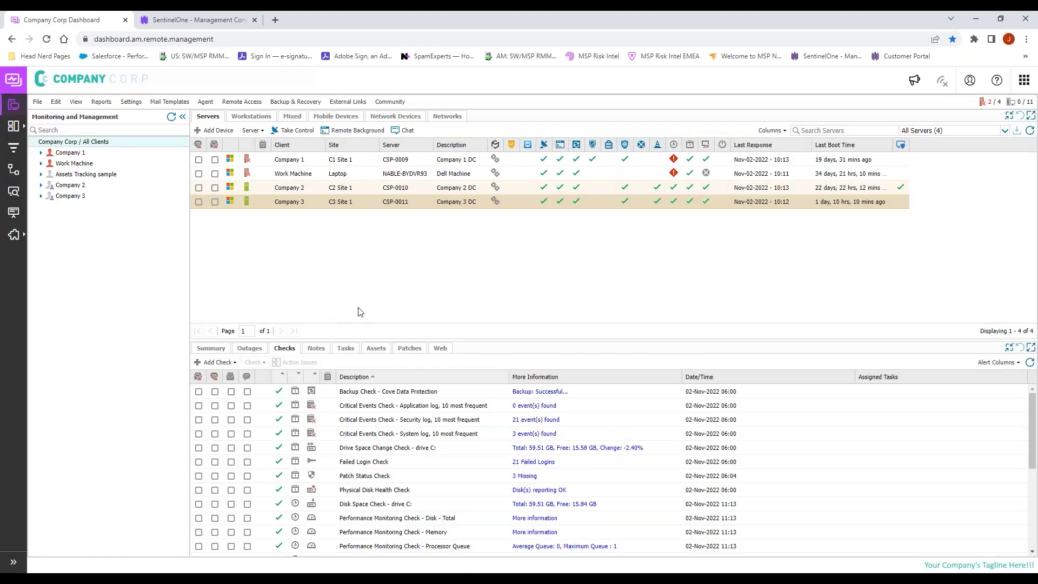
{"action": "left_click", "coordinate": [133, 103]}
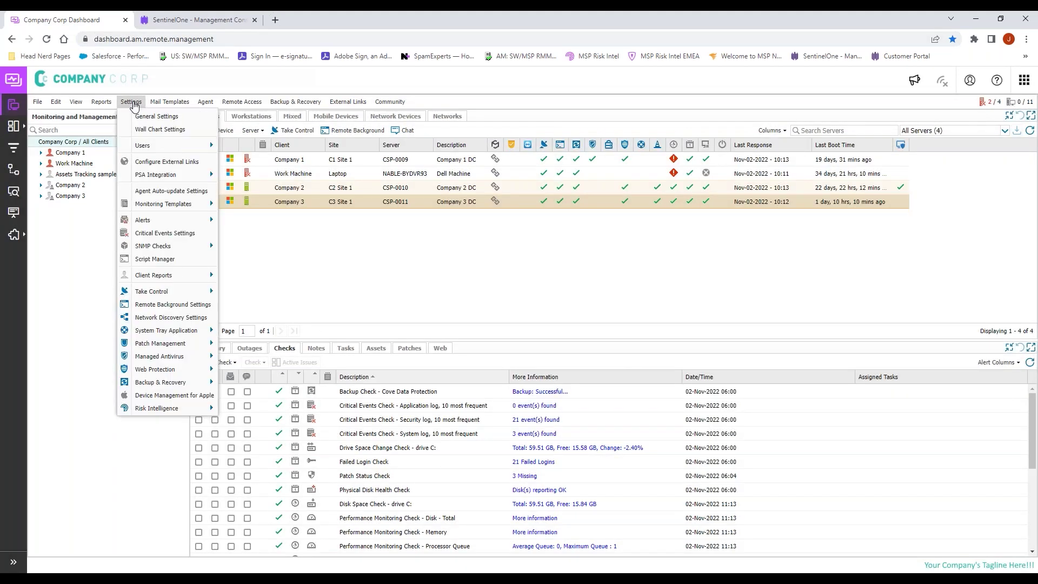
{"action": "mouse_move", "coordinate": [178, 205]}
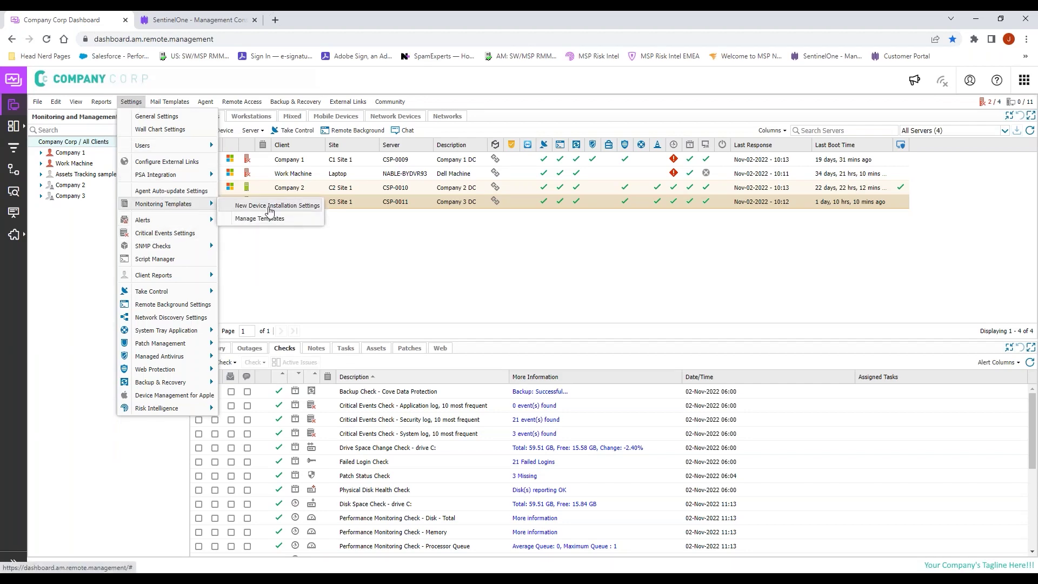
{"action": "left_click", "coordinate": [294, 205]}
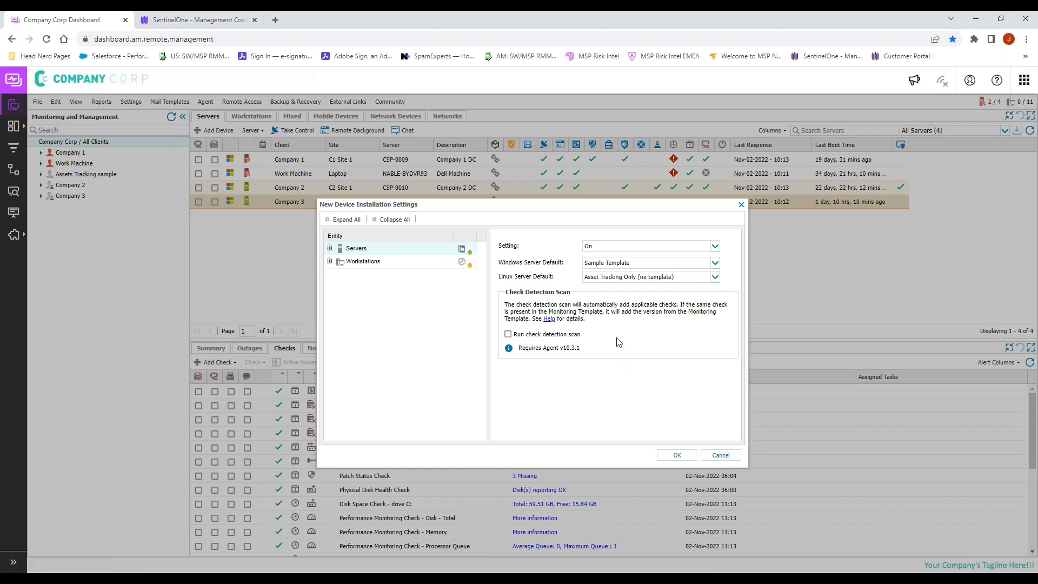
{"action": "left_click", "coordinate": [329, 248]}
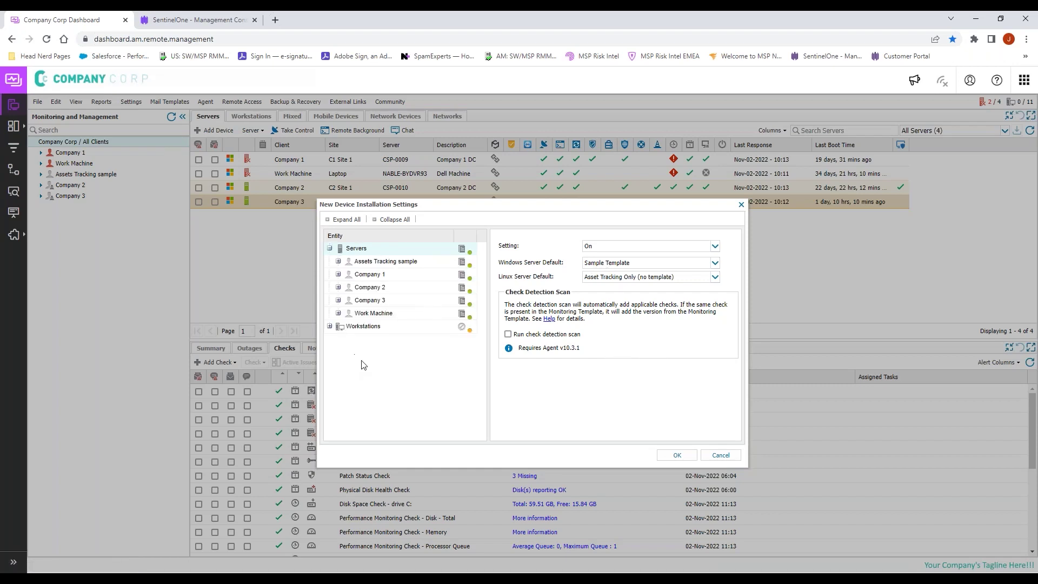
{"action": "left_click", "coordinate": [378, 300]}
{"action": "left_click", "coordinate": [626, 246]}
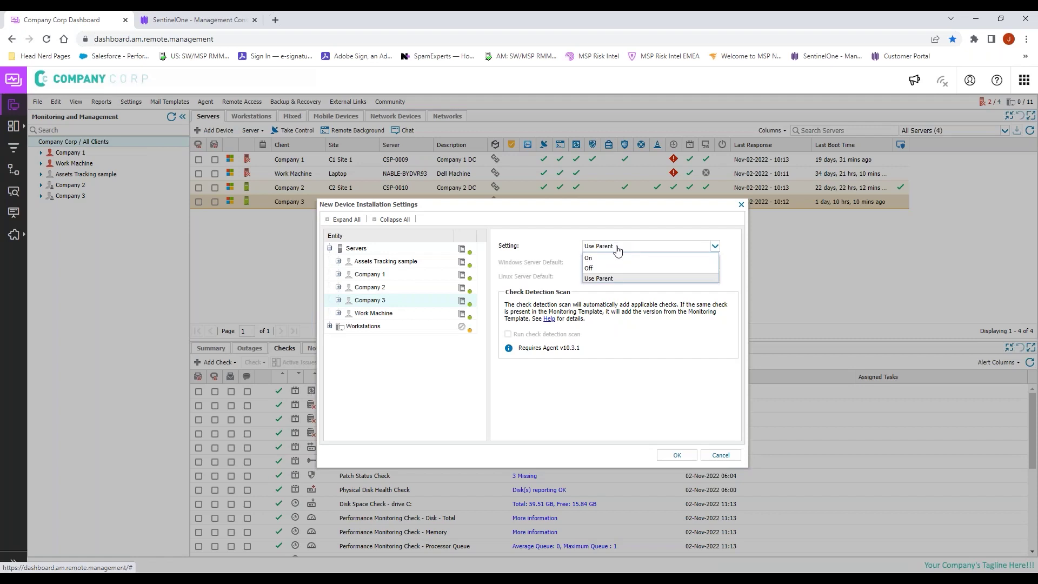
{"action": "left_click", "coordinate": [622, 256]}
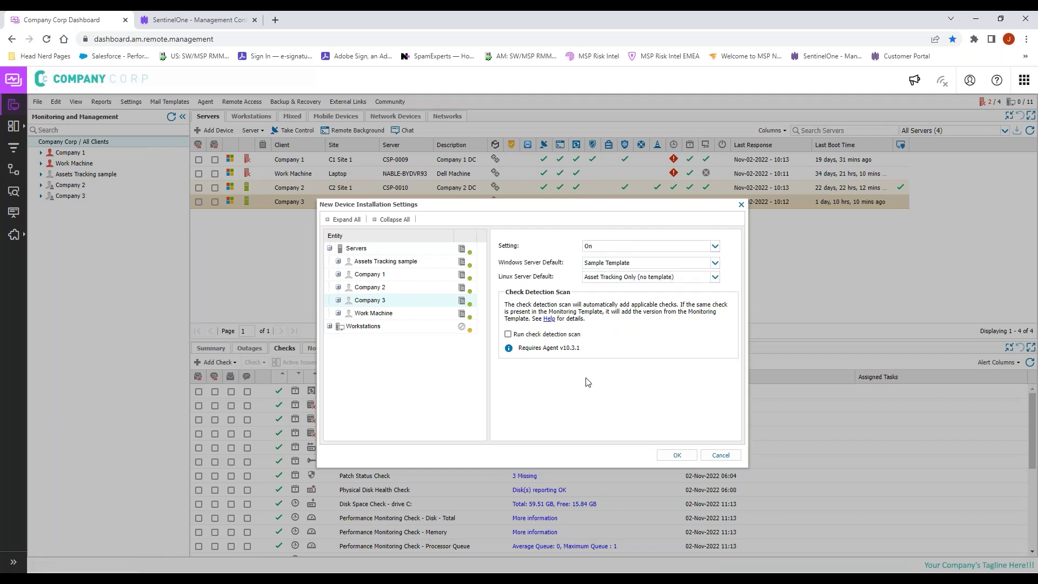
{"action": "left_click", "coordinate": [624, 264]}
{"action": "left_click", "coordinate": [596, 296]}
Step: Save the installation settings and review Company 3's client details without changes
{"action": "left_click", "coordinate": [675, 455]}
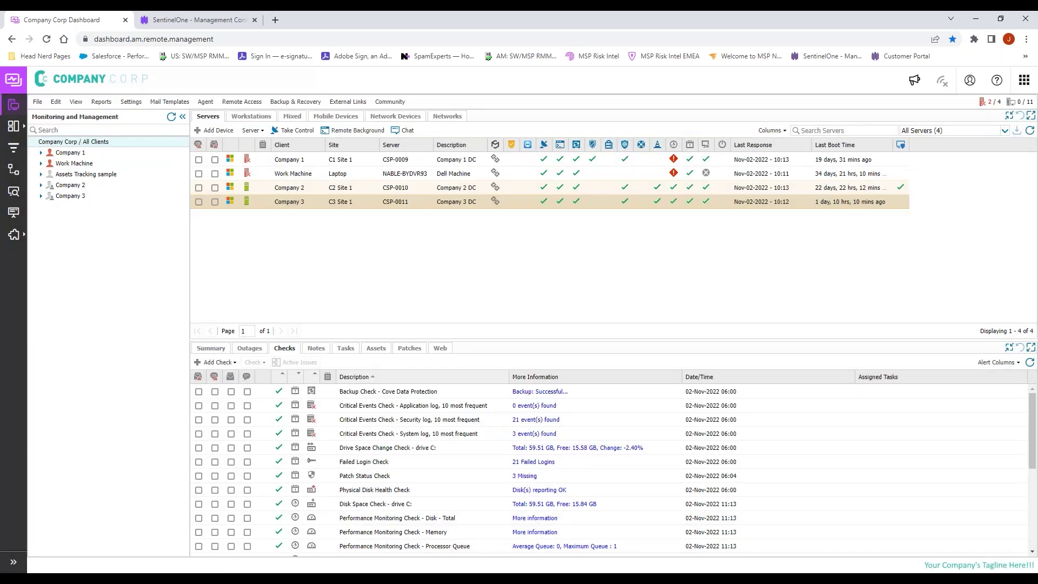
{"action": "right_click", "coordinate": [86, 199]}
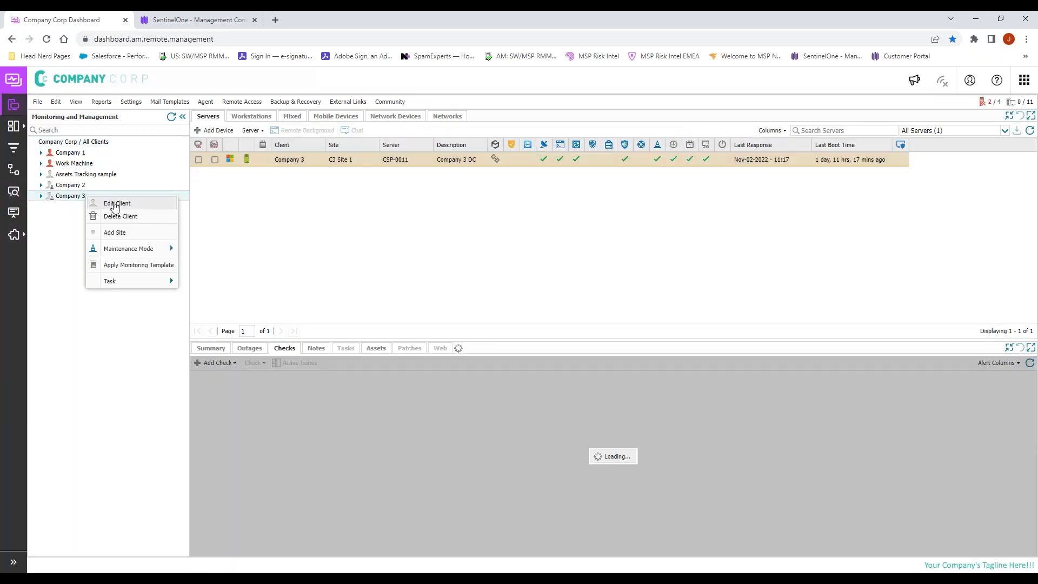
{"action": "left_click", "coordinate": [154, 208]}
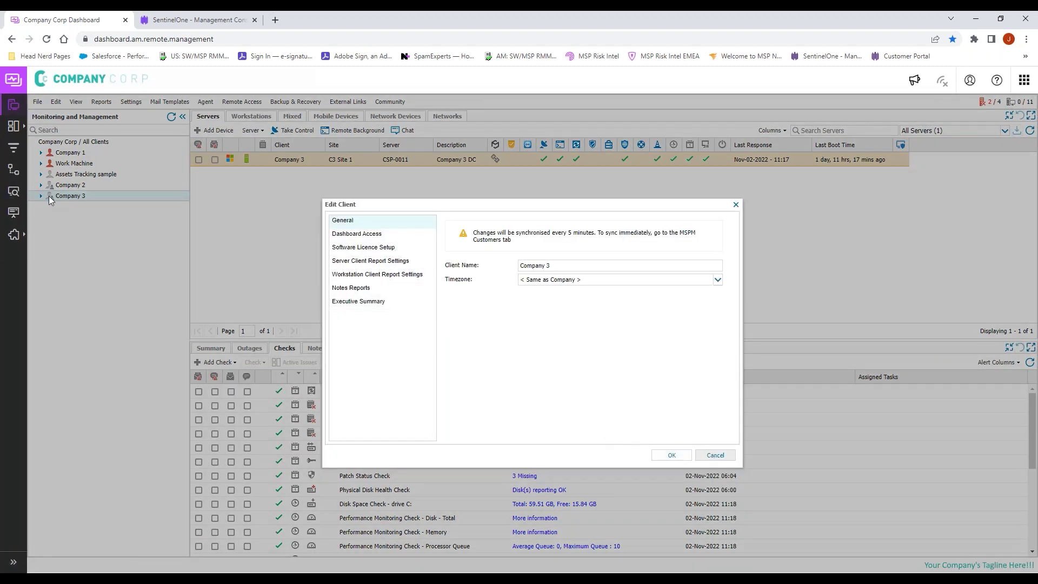
{"action": "left_click", "coordinate": [712, 456]}
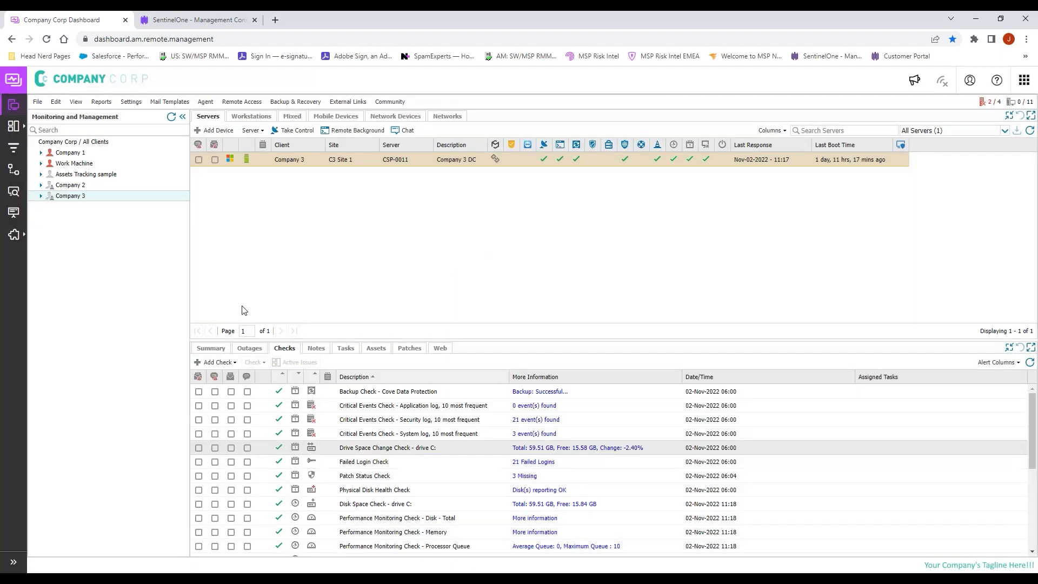
Step: Check that C3 Site 1's server template still shows Company 3 for office hours, closing unsaved
{"action": "left_click", "coordinate": [40, 197]}
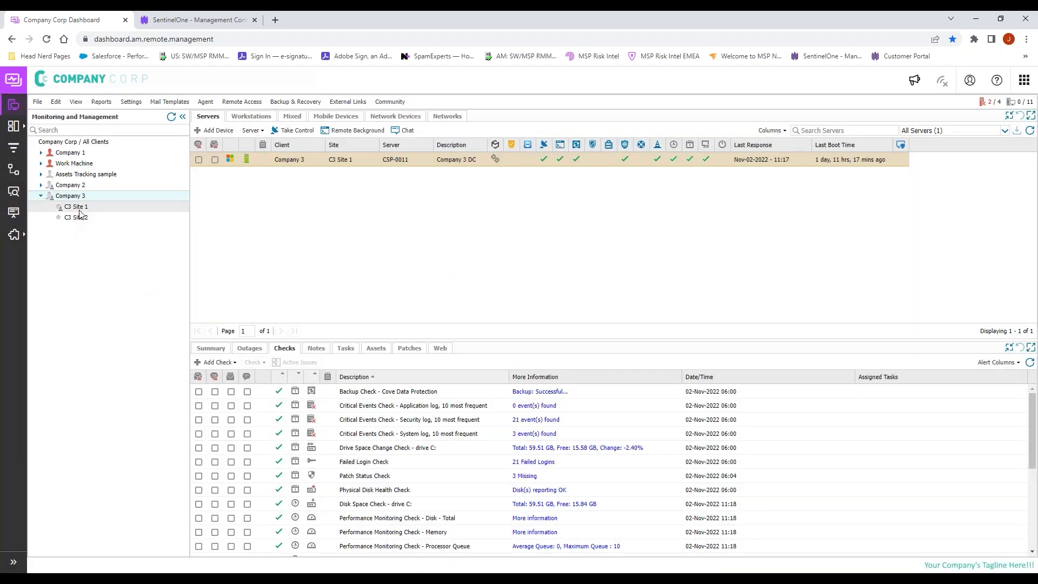
{"action": "right_click", "coordinate": [83, 210]}
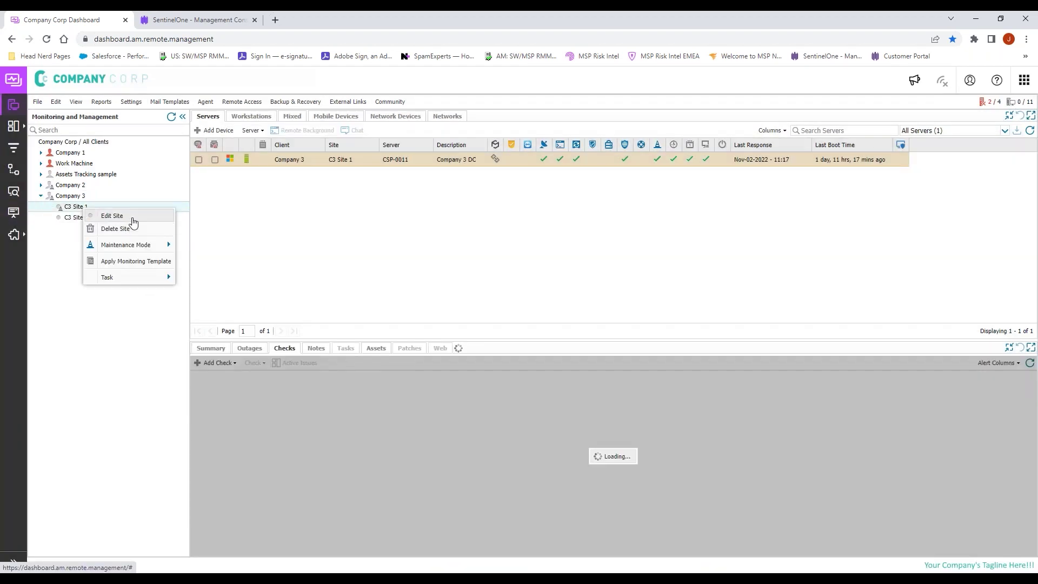
{"action": "left_click", "coordinate": [128, 217]}
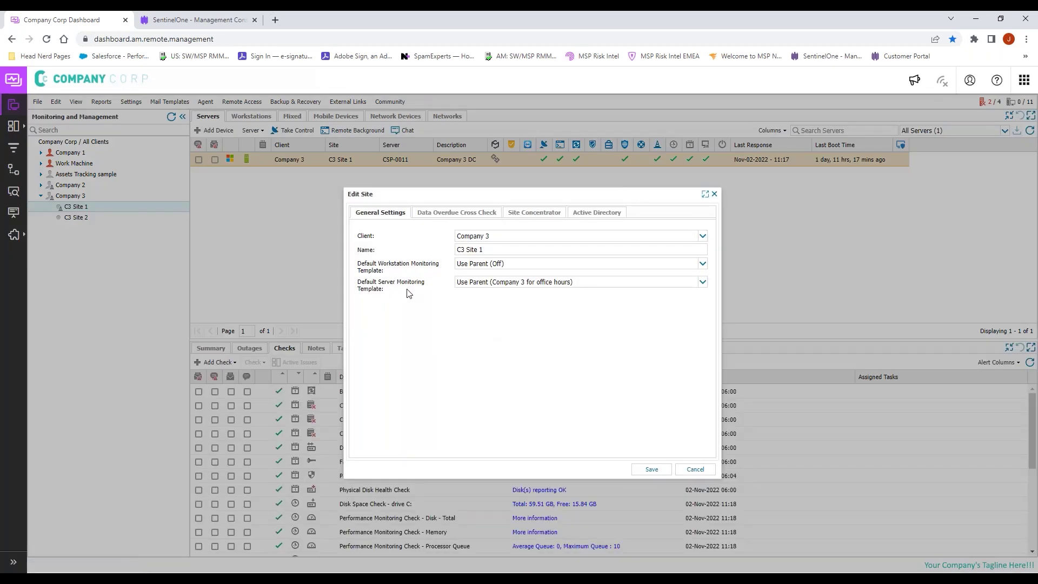
{"action": "left_click", "coordinate": [527, 284]}
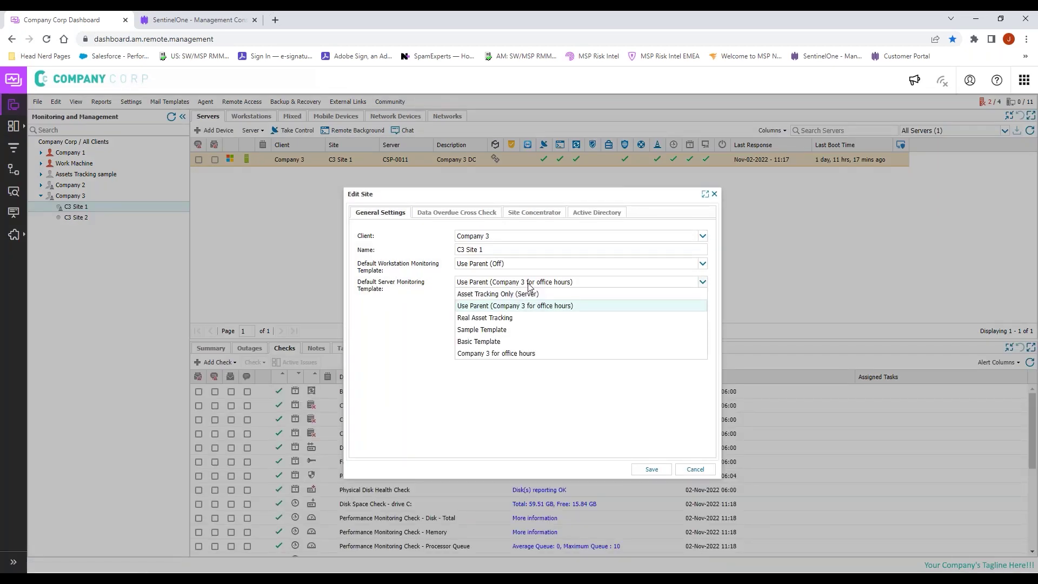
{"action": "left_click", "coordinate": [530, 286]}
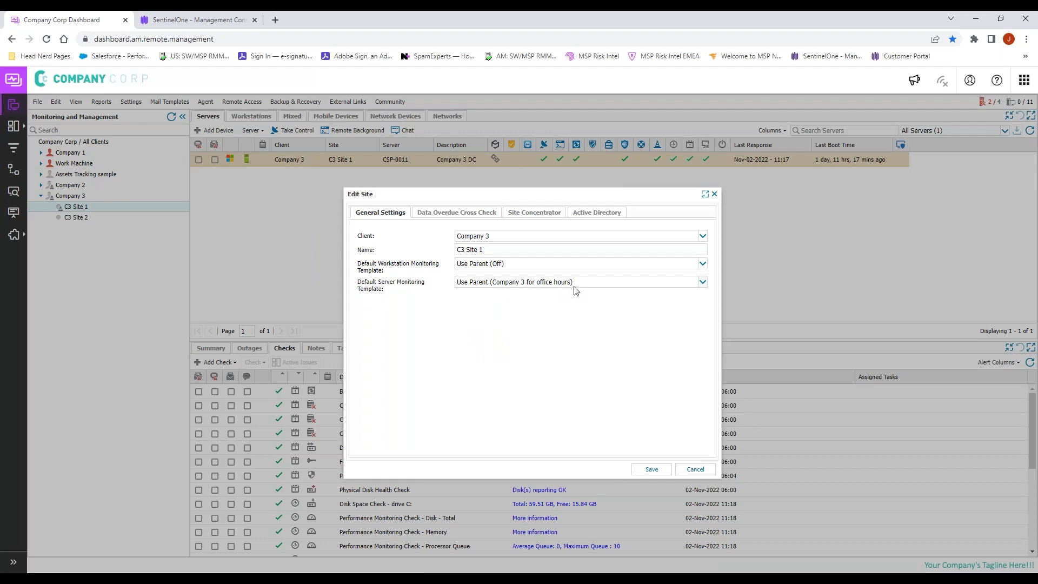
{"action": "left_click", "coordinate": [698, 470]}
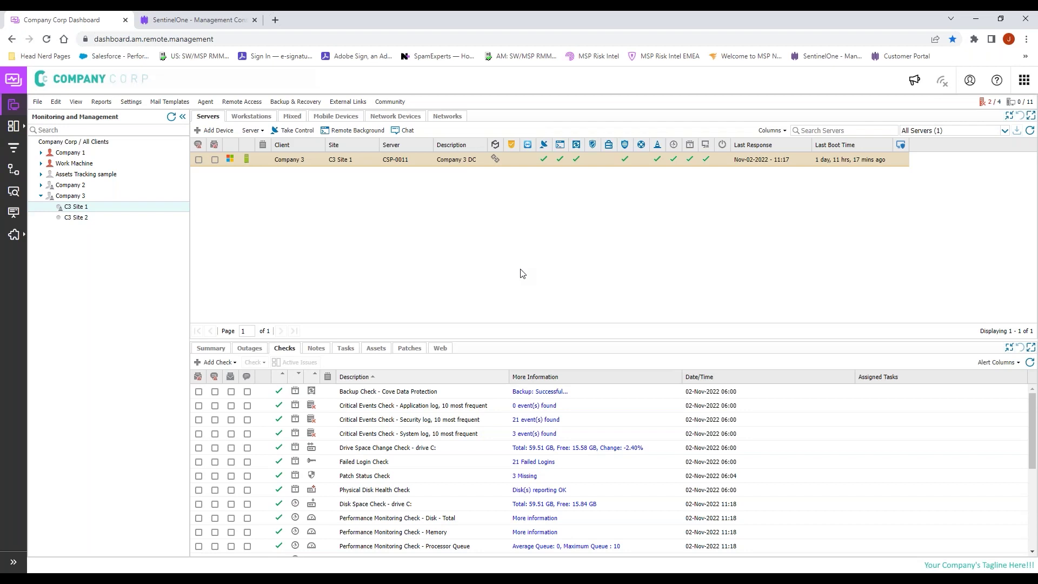
{"action": "right_click", "coordinate": [76, 198]}
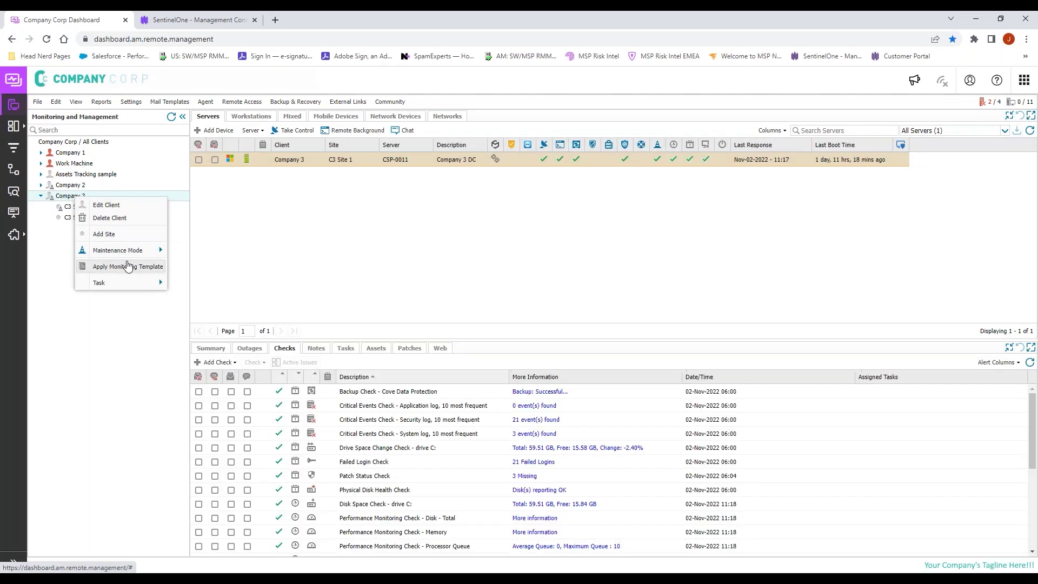
{"action": "left_click", "coordinate": [96, 266]}
{"action": "left_click", "coordinate": [424, 309]}
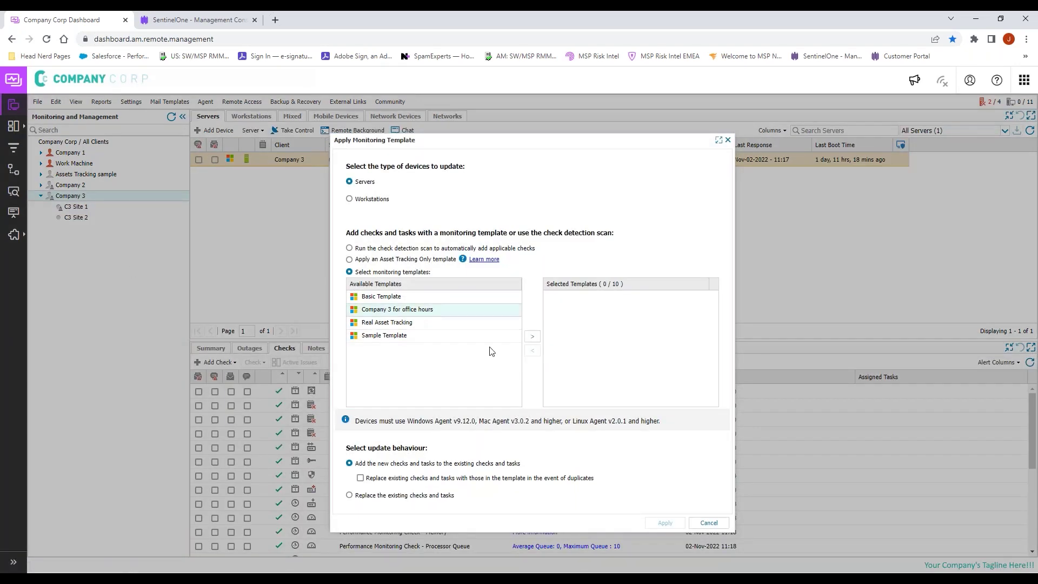
{"action": "left_click", "coordinate": [529, 337]}
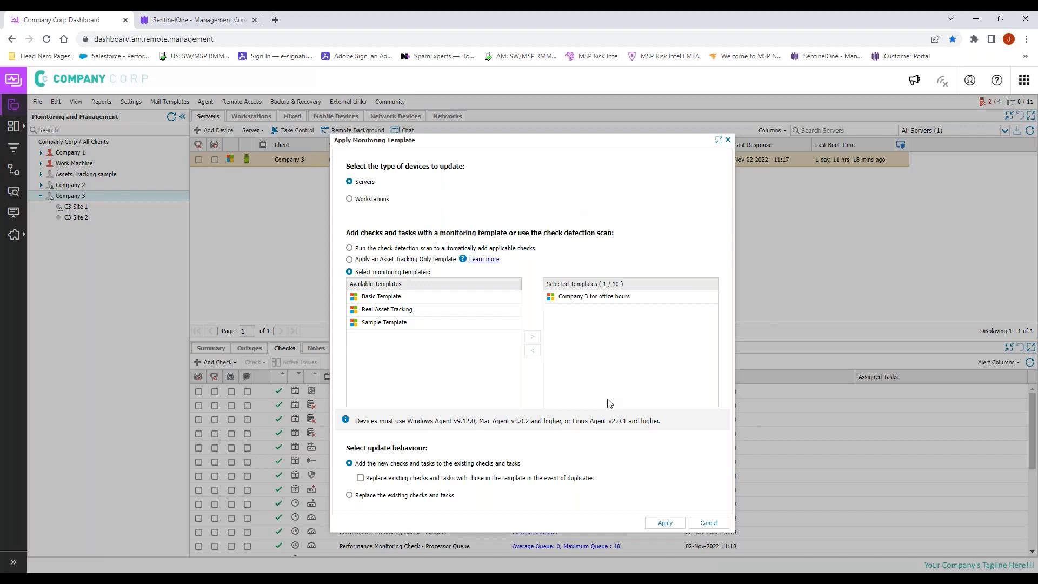
{"action": "left_click", "coordinate": [722, 526]}
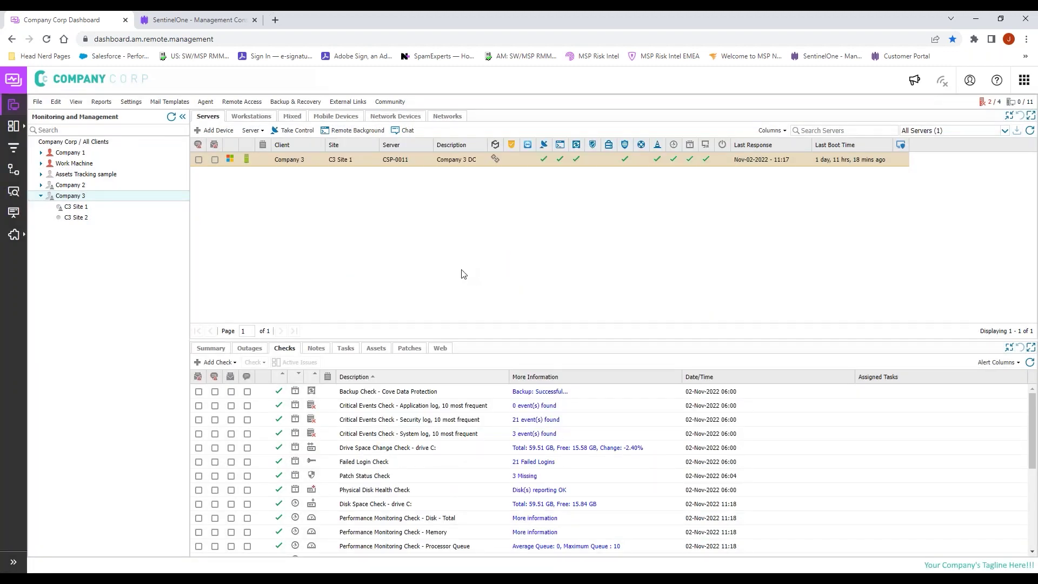